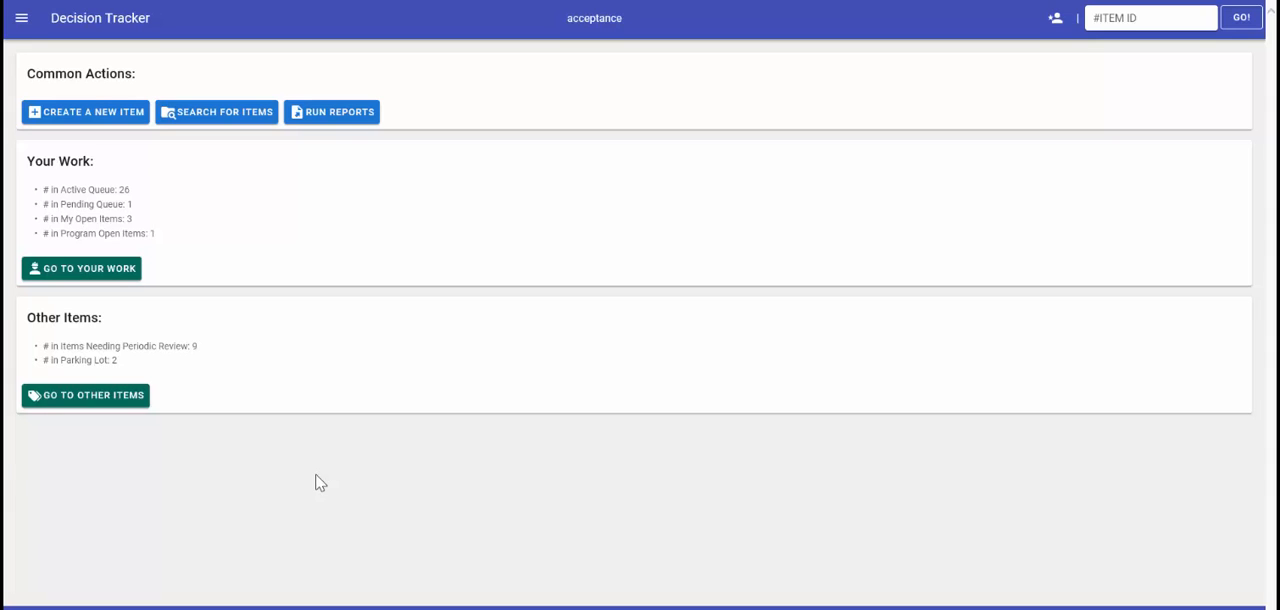
- Search for CVB program items with item status Completed and final decision Approved
{"action": "left_click", "coordinate": [249, 118]}
{"action": "left_click", "coordinate": [660, 180]}
{"action": "left_click", "coordinate": [656, 233]}
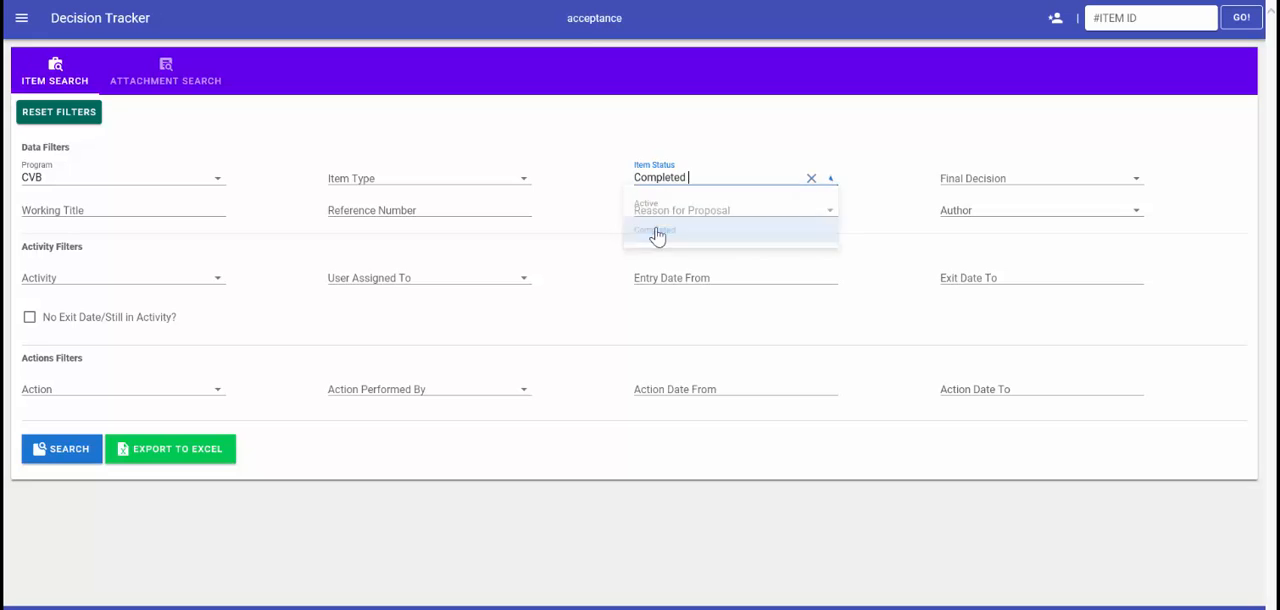
{"action": "left_click", "coordinate": [958, 186]}
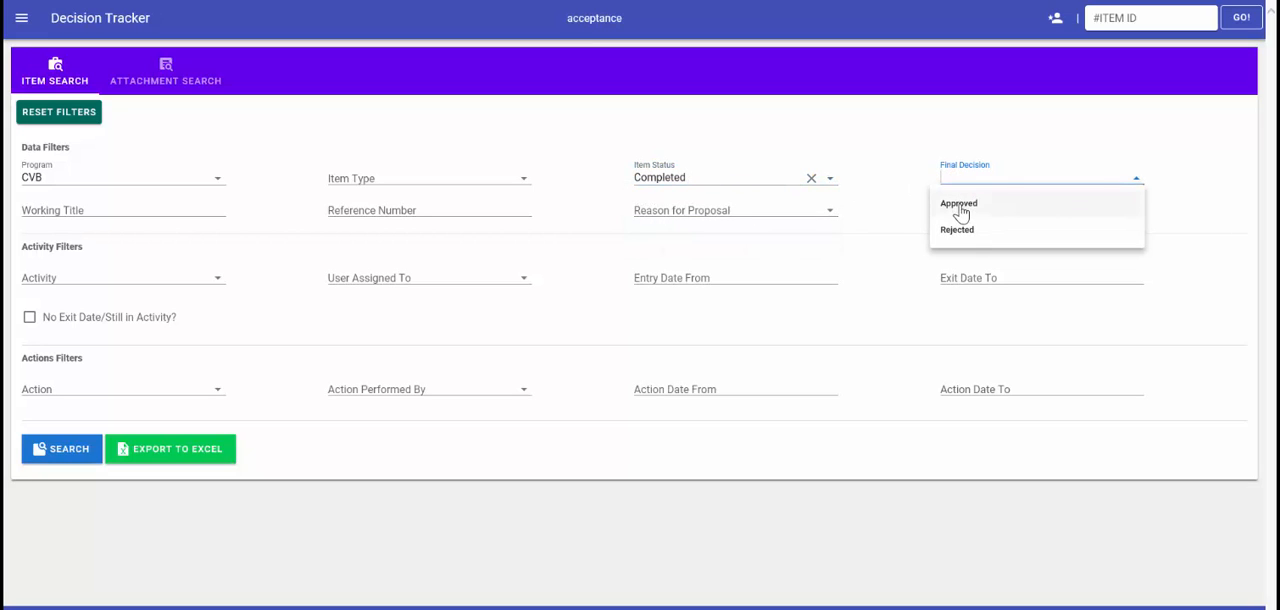
{"action": "left_click", "coordinate": [958, 204]}
{"action": "left_click", "coordinate": [72, 458]}
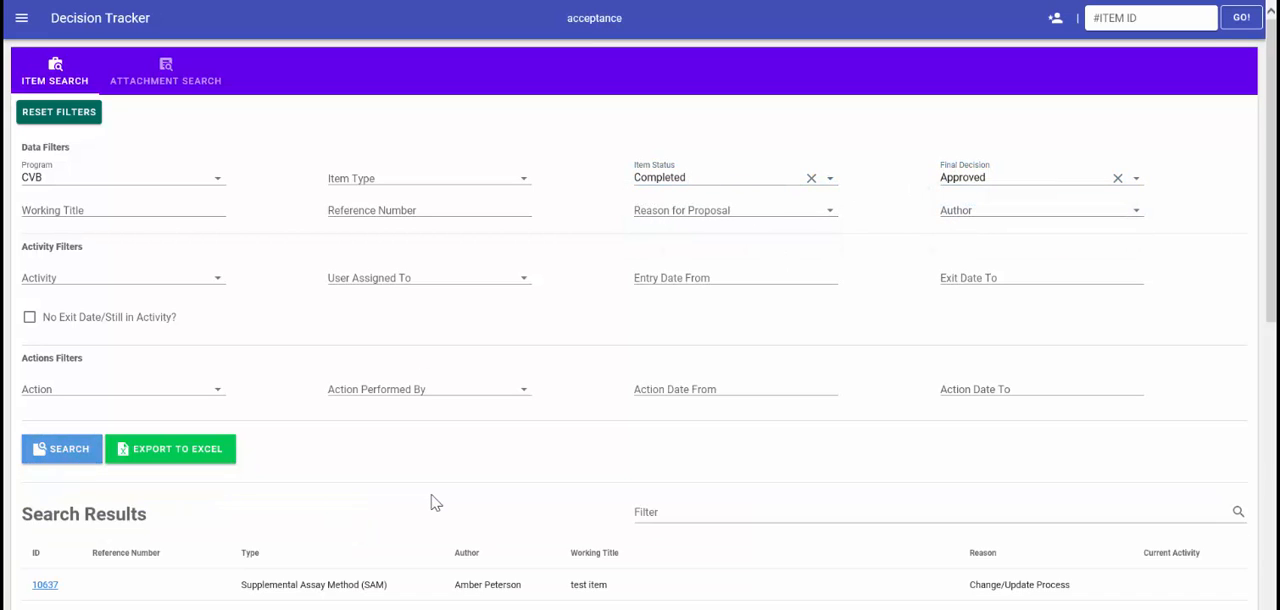
- Sort the search results by ID, filter them by ABC and open the demo ABC item
{"action": "scroll", "coordinate": [436, 502], "scroll_direction": "down", "scroll_amount": 4}
{"action": "left_click", "coordinate": [39, 174]}
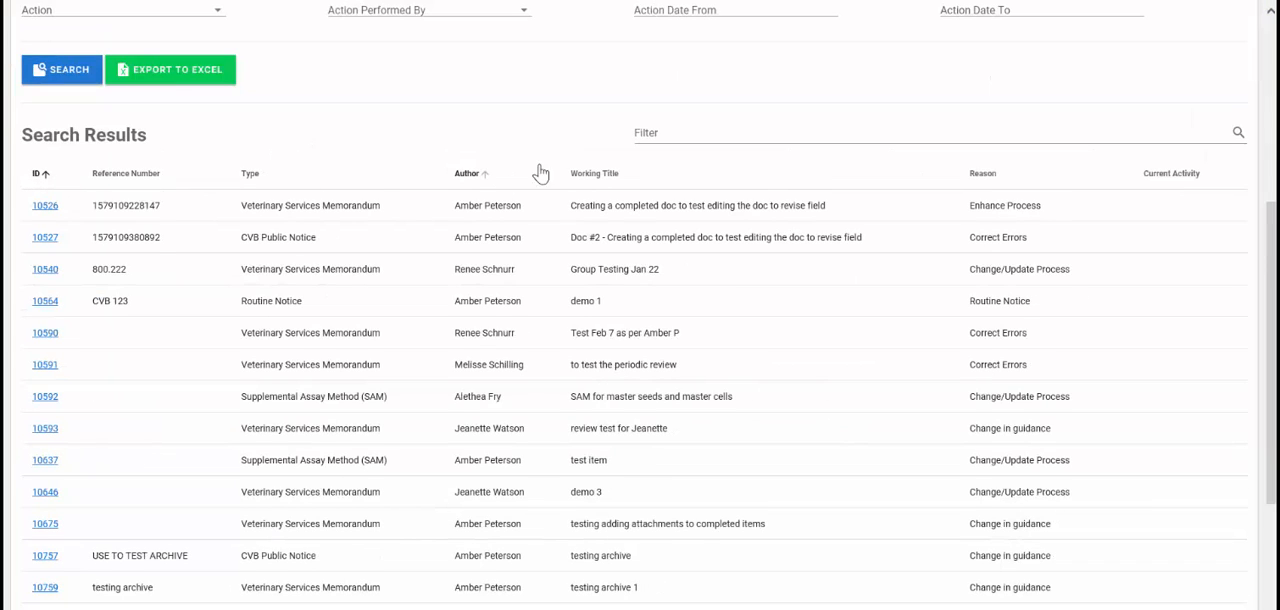
{"action": "left_click", "coordinate": [655, 172]}
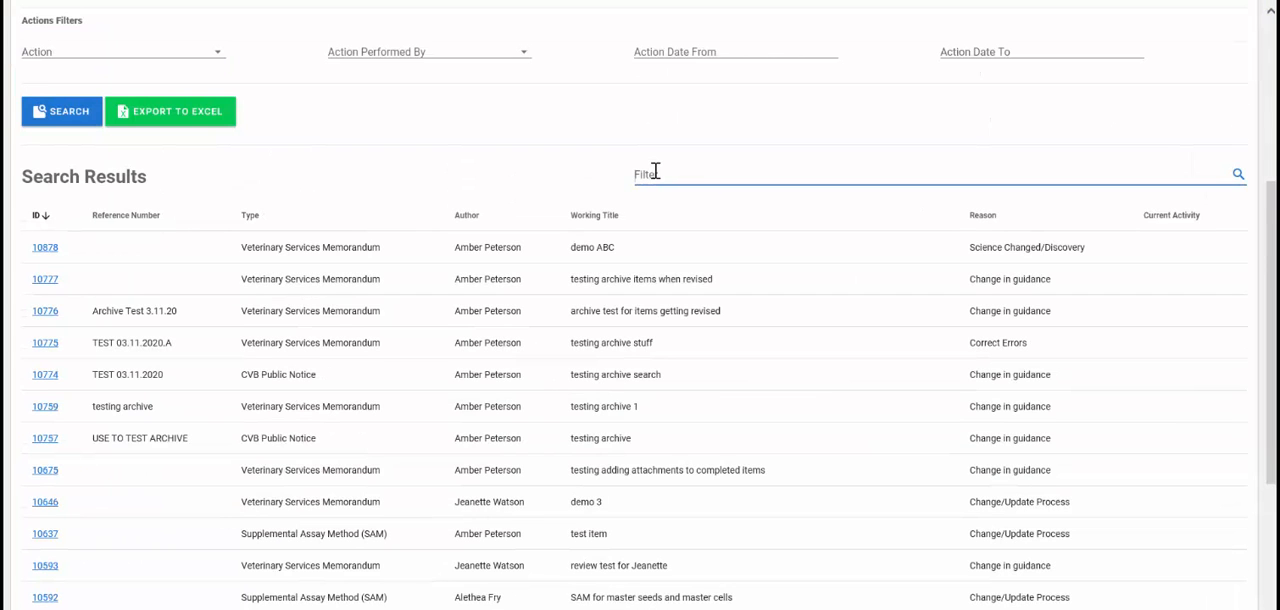
{"action": "type", "text": "ABC"}
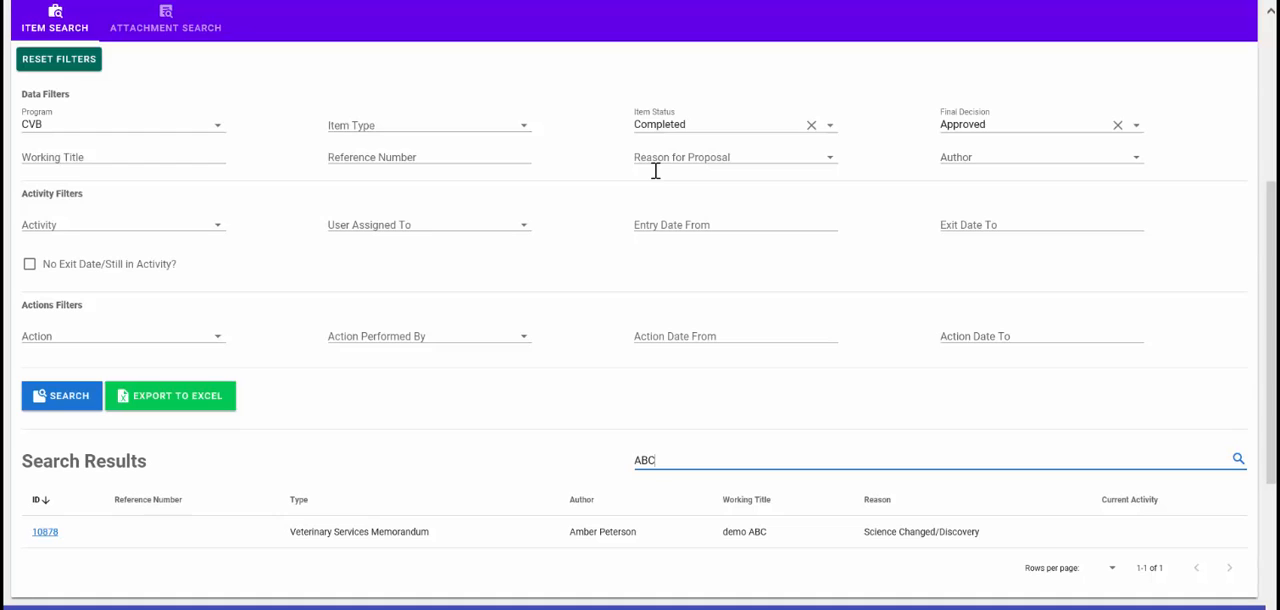
{"action": "left_click", "coordinate": [53, 535]}
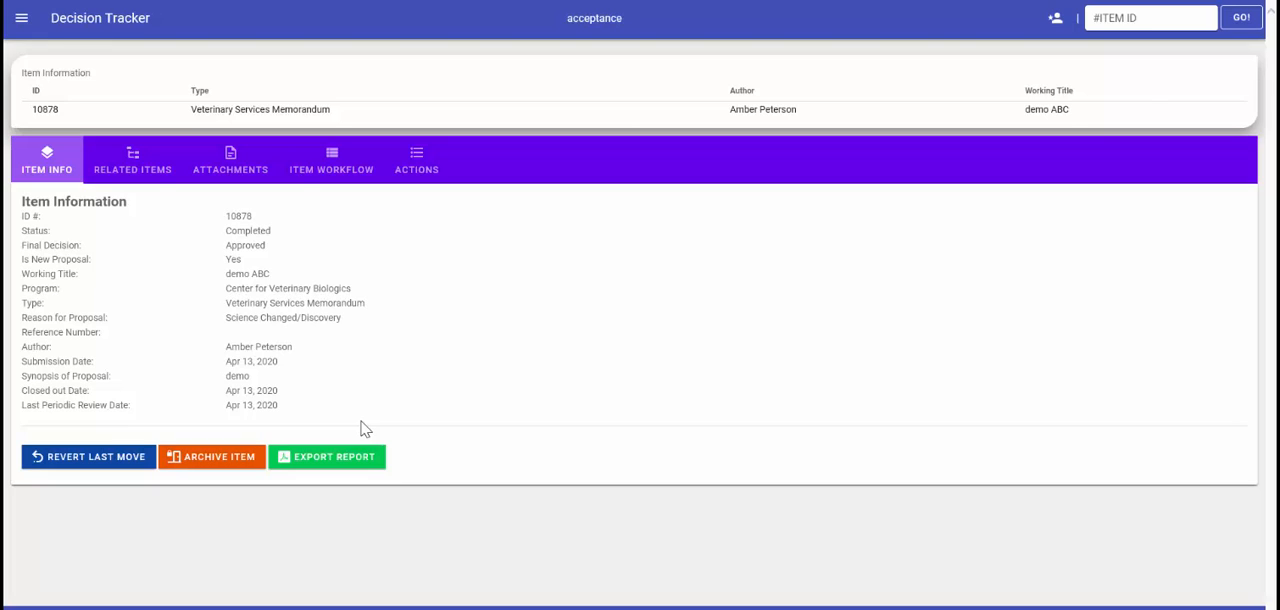
- Review the item's related items and its attachments, including the previous attachment versions
{"action": "left_click", "coordinate": [136, 178]}
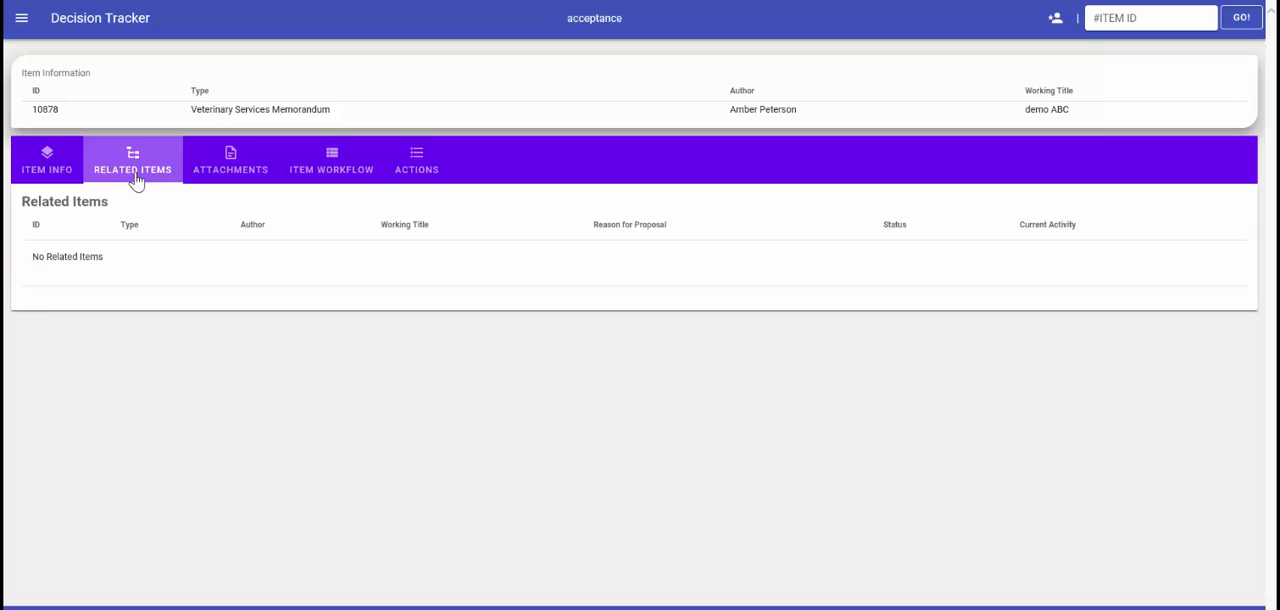
{"action": "left_click", "coordinate": [224, 171]}
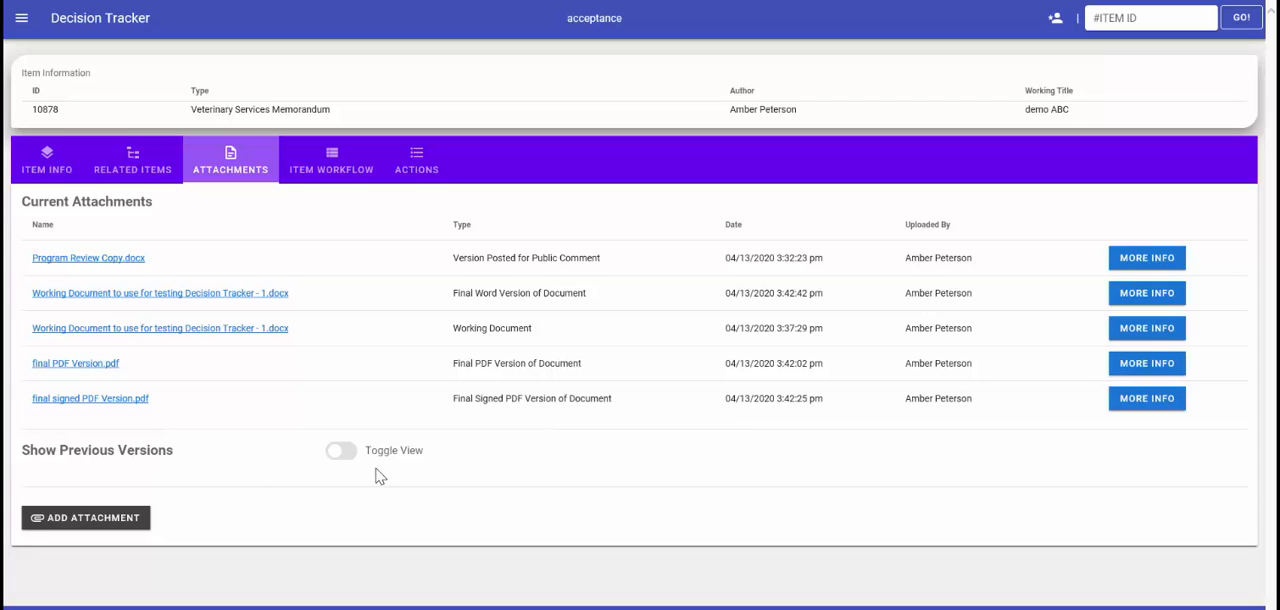
{"action": "left_click", "coordinate": [338, 451]}
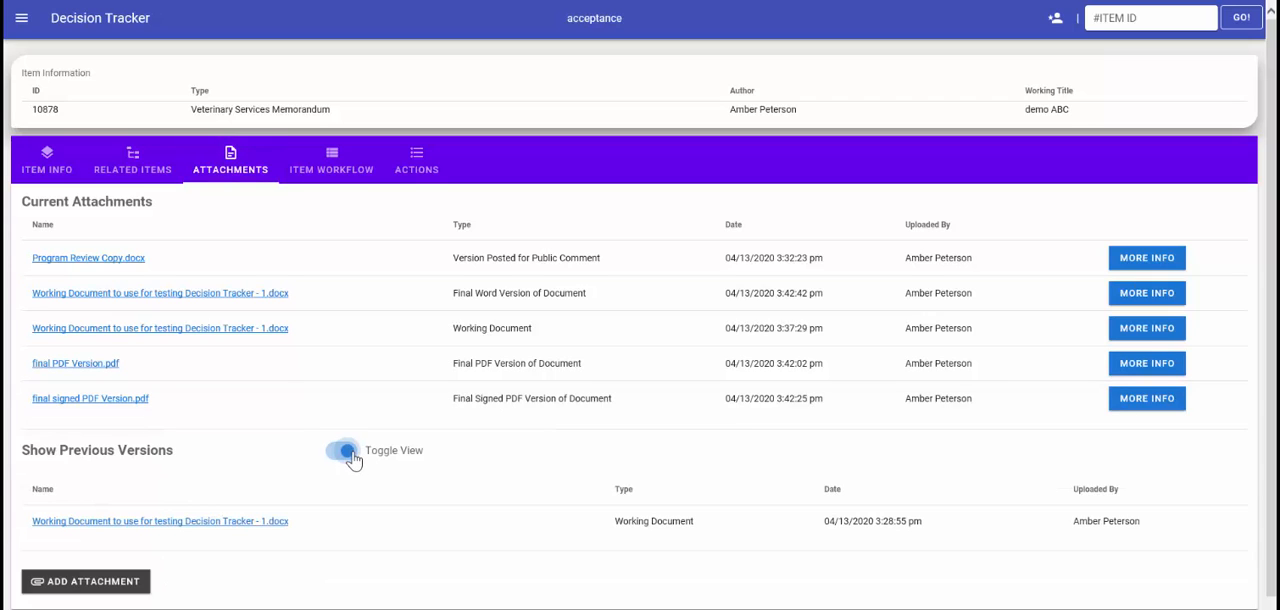
{"action": "left_click", "coordinate": [338, 451]}
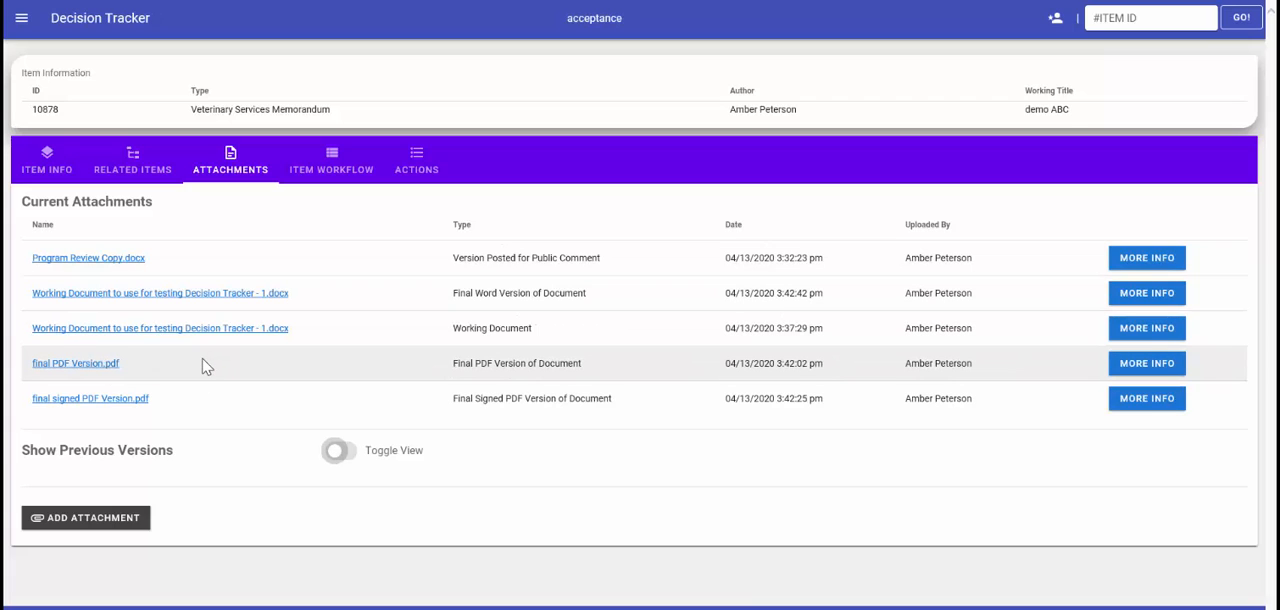
- Read through the item's workflow history with its routing comments and check its recorded actions
{"action": "left_click", "coordinate": [326, 168]}
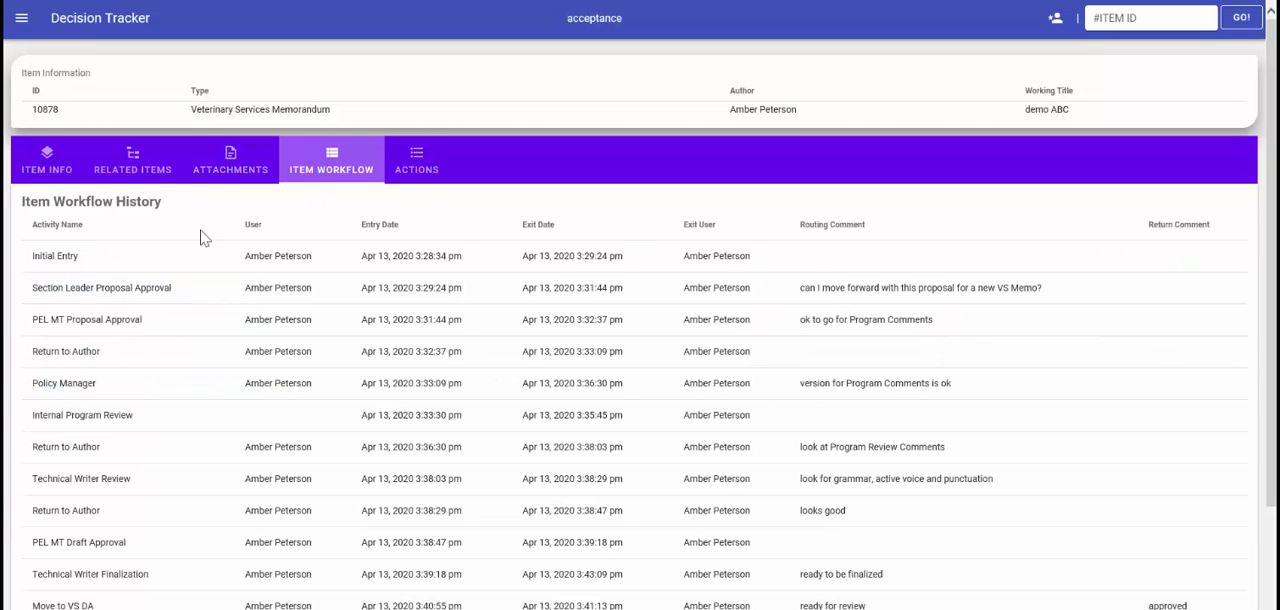
{"action": "scroll", "coordinate": [181, 264], "scroll_direction": "down", "scroll_amount": 1}
{"action": "scroll", "coordinate": [177, 263], "scroll_direction": "down", "scroll_amount": 2}
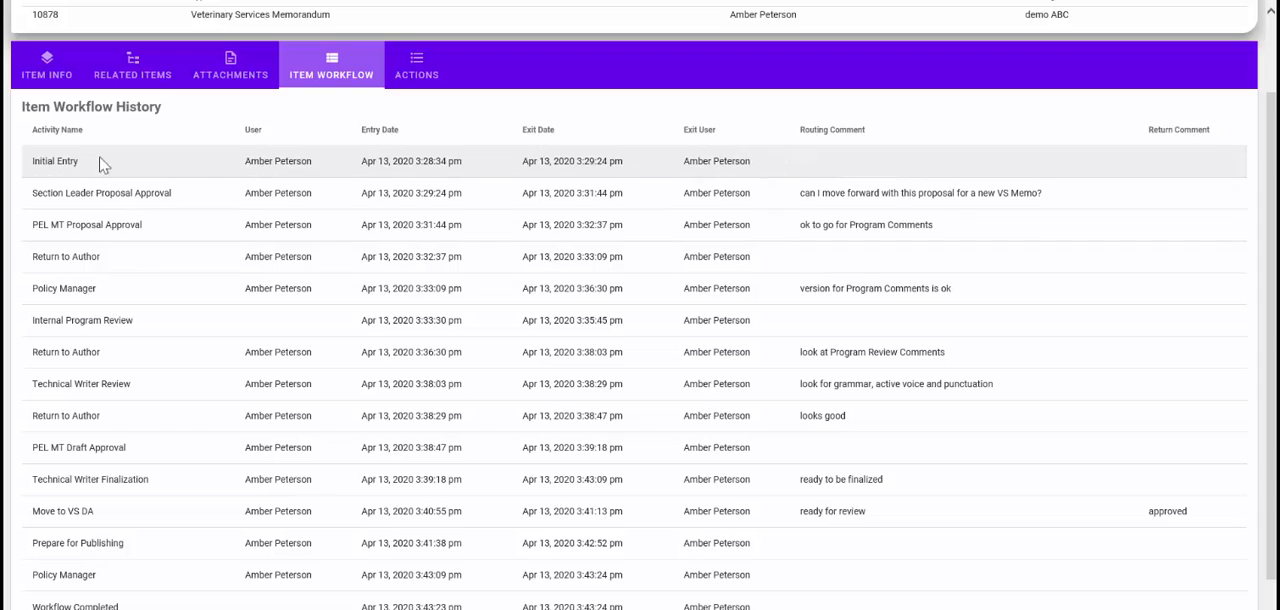
{"action": "scroll", "coordinate": [86, 169], "scroll_direction": "down", "scroll_amount": 1}
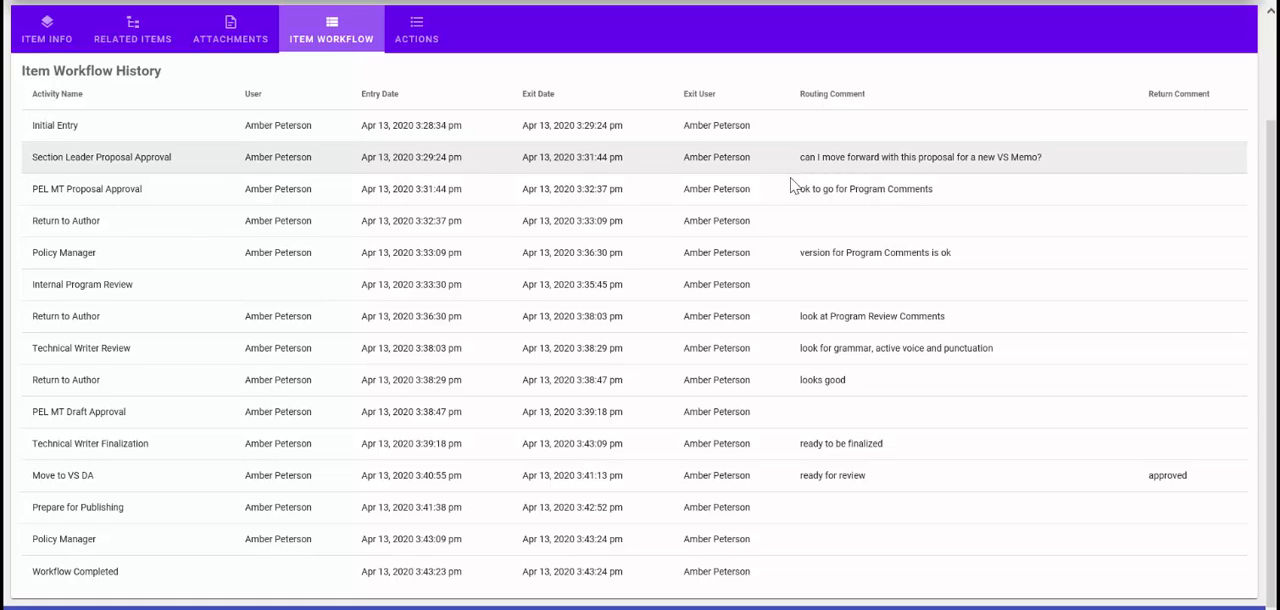
{"action": "left_click", "coordinate": [428, 32]}
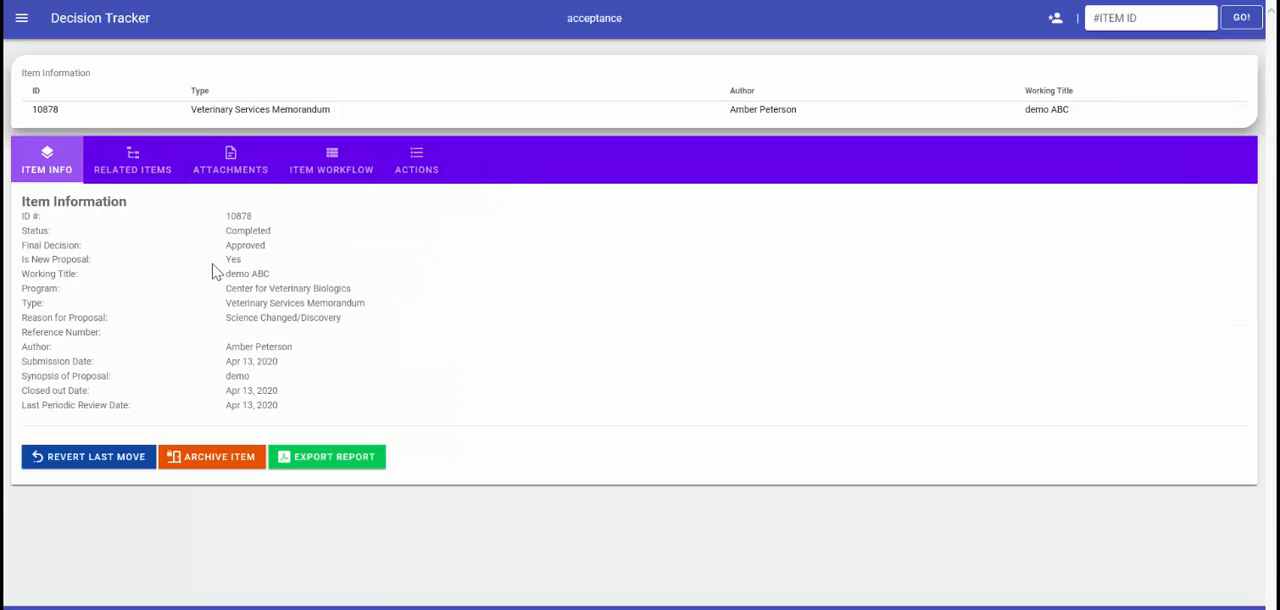
- Try to move the Creating a Routine Notice item forward to CVB Director Signature with an assigned user, and open its child workflow initiation
{"action": "left_click", "coordinate": [22, 18]}
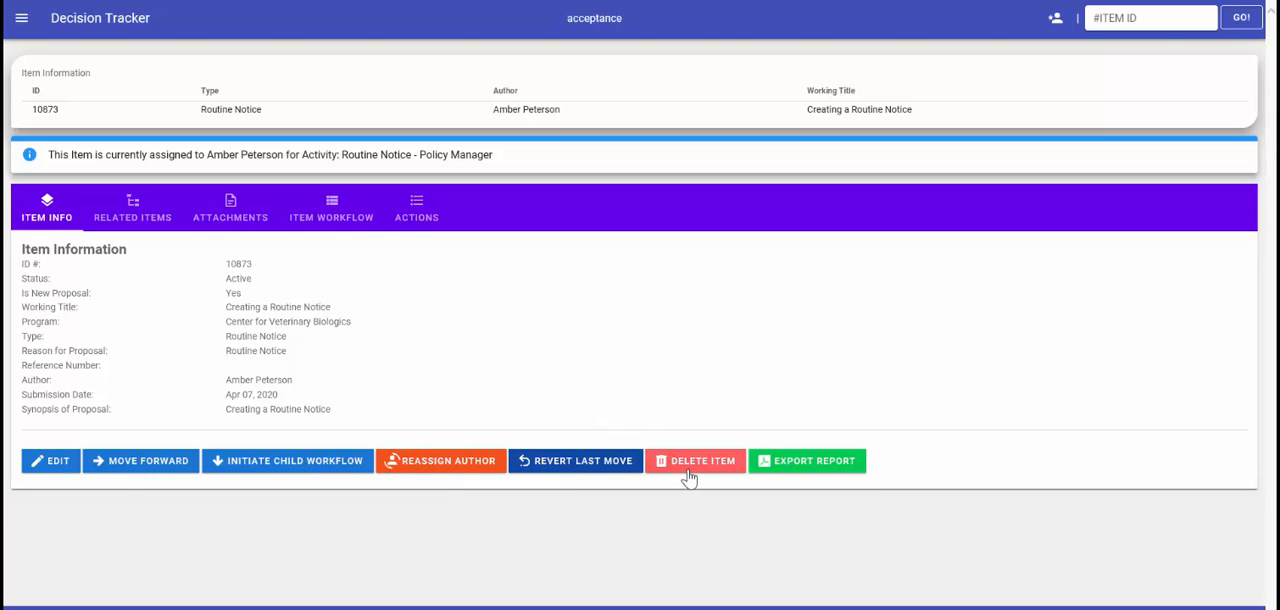
{"action": "left_click", "coordinate": [128, 466]}
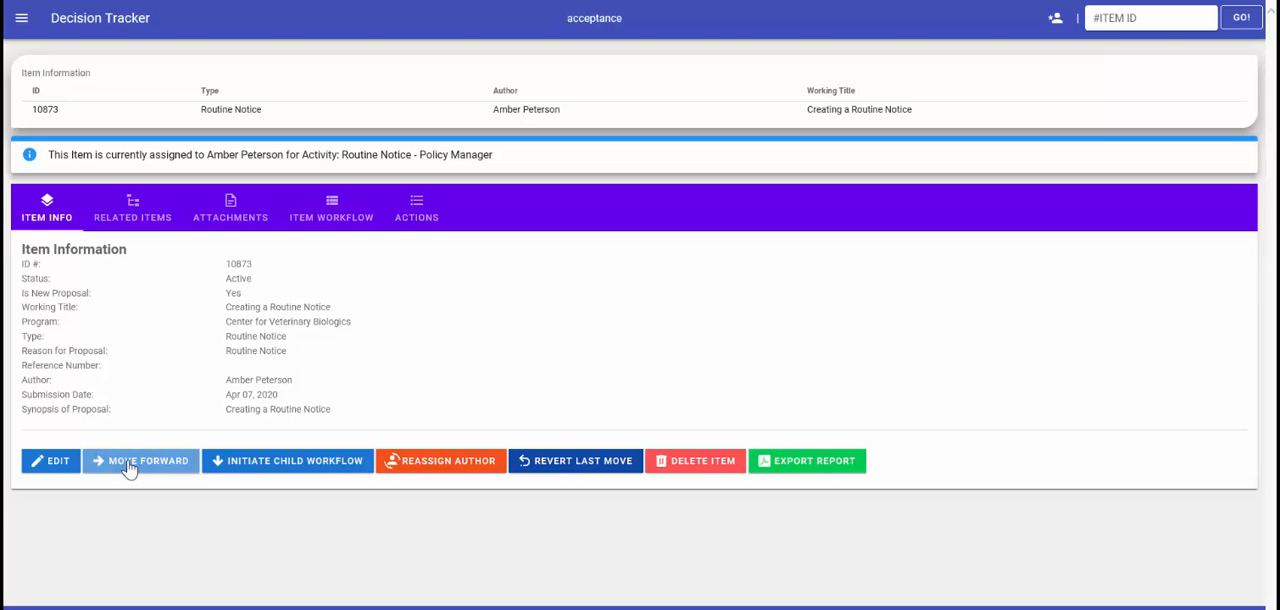
{"action": "left_click", "coordinate": [140, 215]}
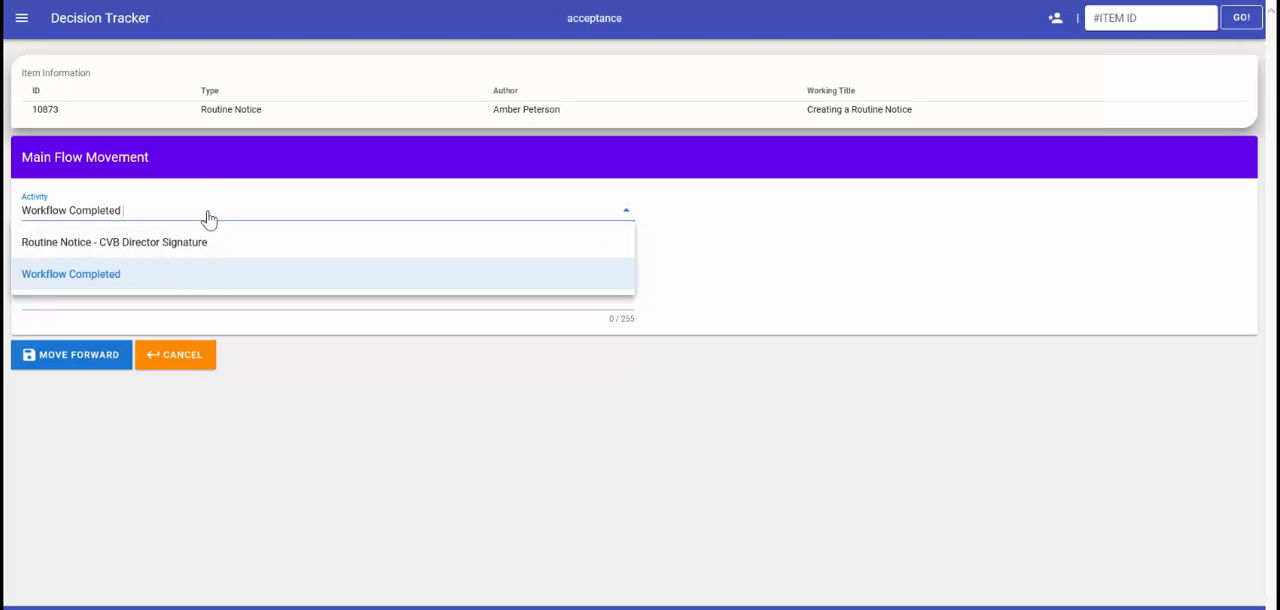
{"action": "left_click", "coordinate": [152, 244]}
{"action": "left_click", "coordinate": [152, 252]}
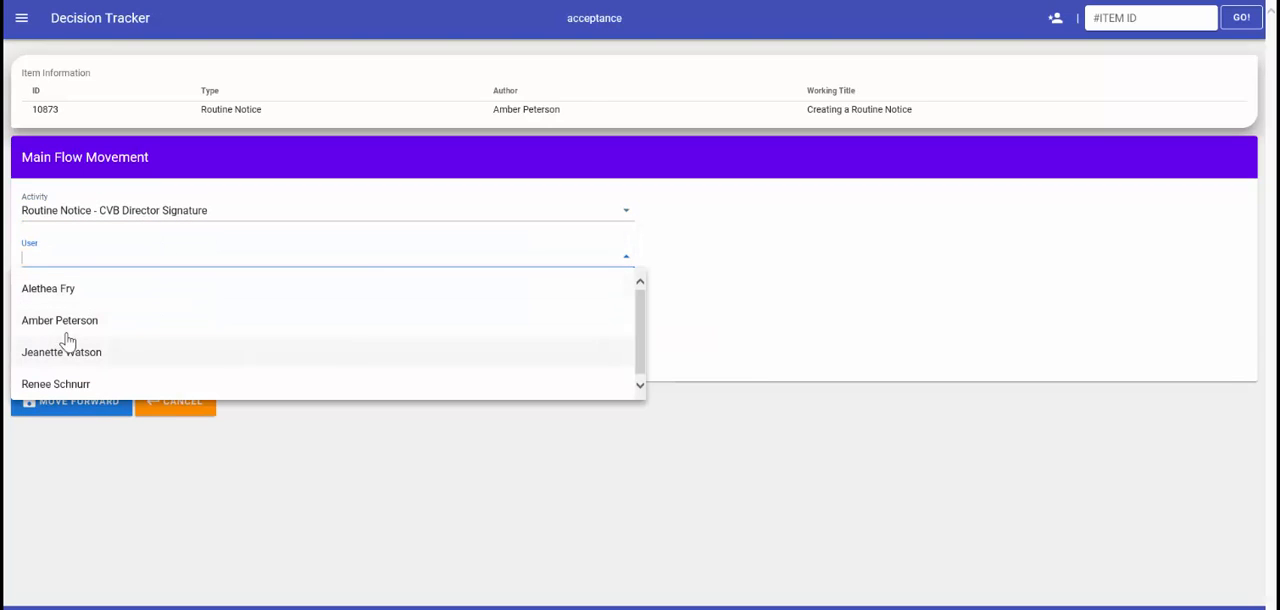
{"action": "left_click", "coordinate": [71, 325]}
{"action": "left_click", "coordinate": [73, 320]}
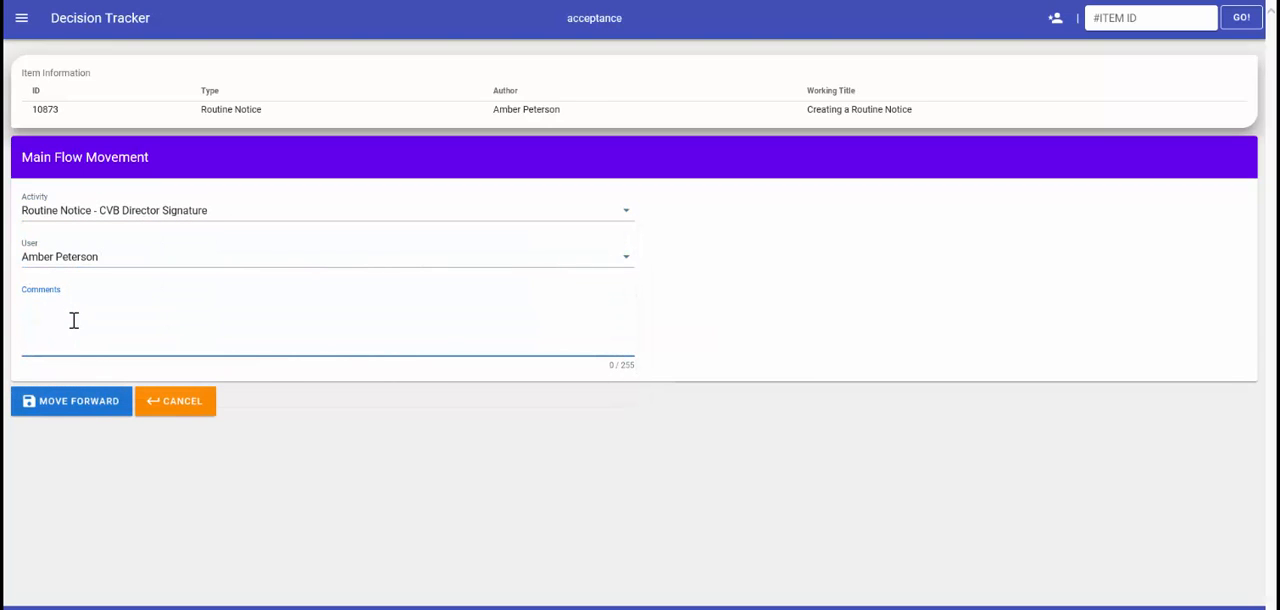
{"action": "left_click", "coordinate": [76, 404]}
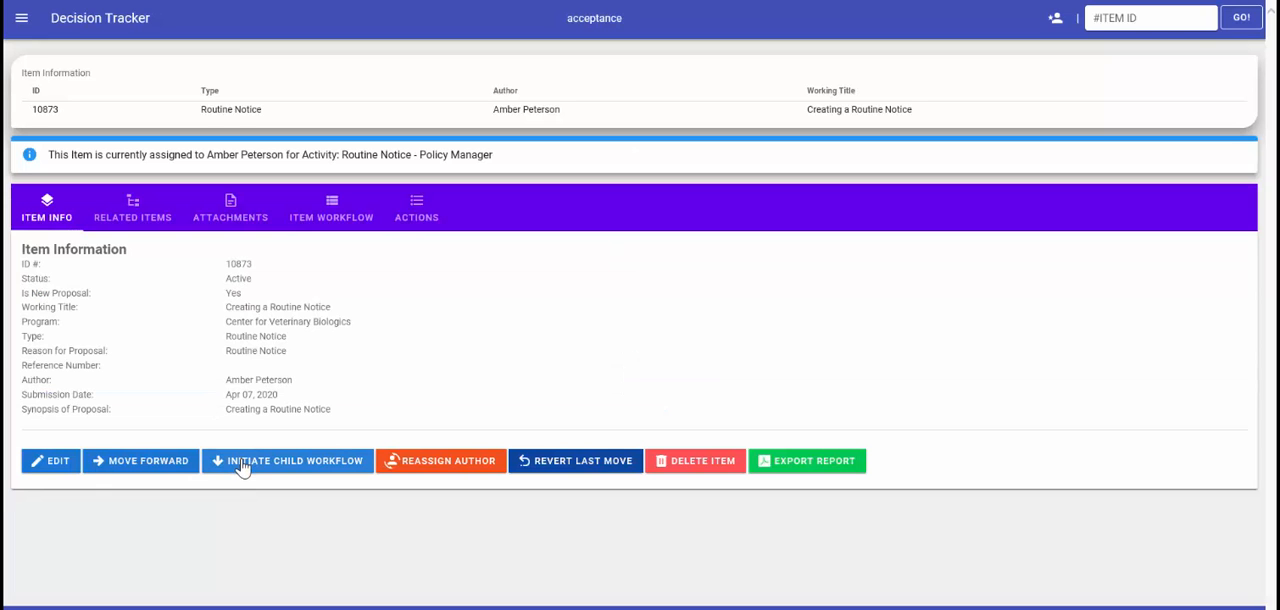
{"action": "left_click", "coordinate": [242, 462]}
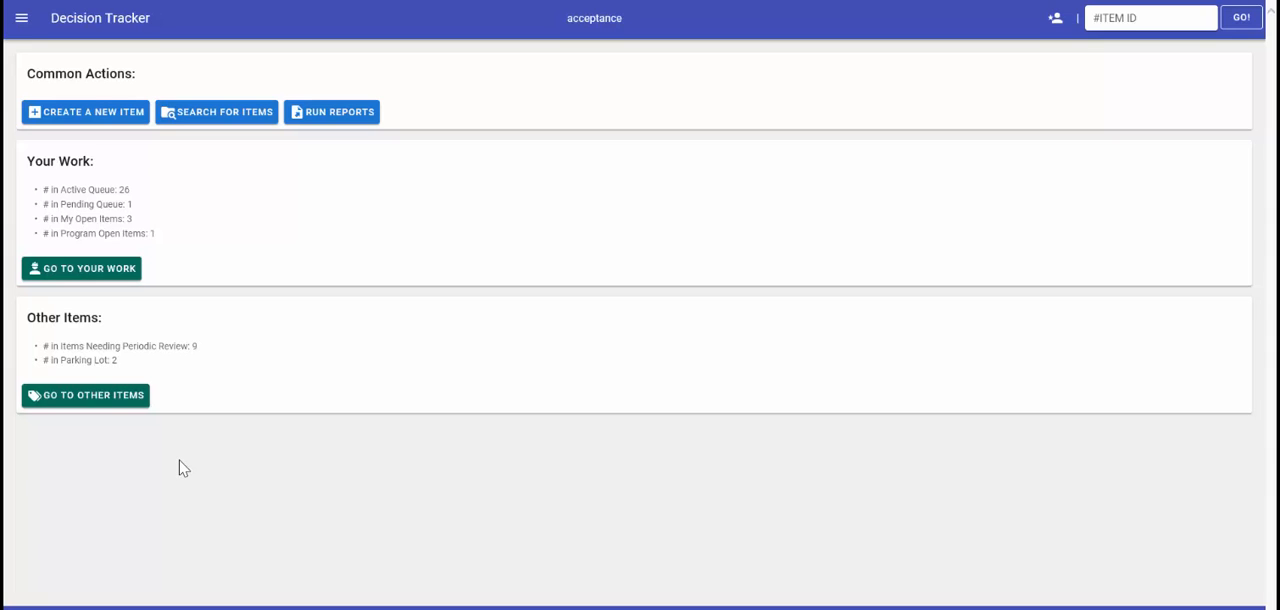
- Create a parking lot item titled demo with type CVB Public Notice, reason Change/Update Process and synopsis "new idea", and save it
{"action": "left_click", "coordinate": [120, 402]}
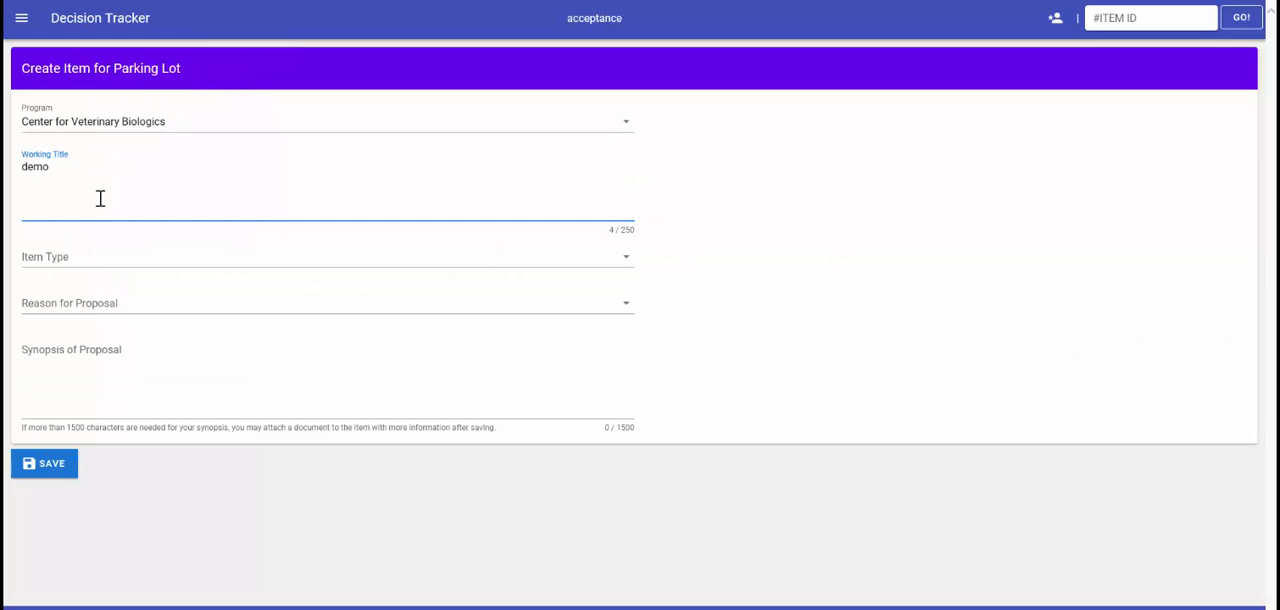
{"action": "left_click", "coordinate": [86, 266]}
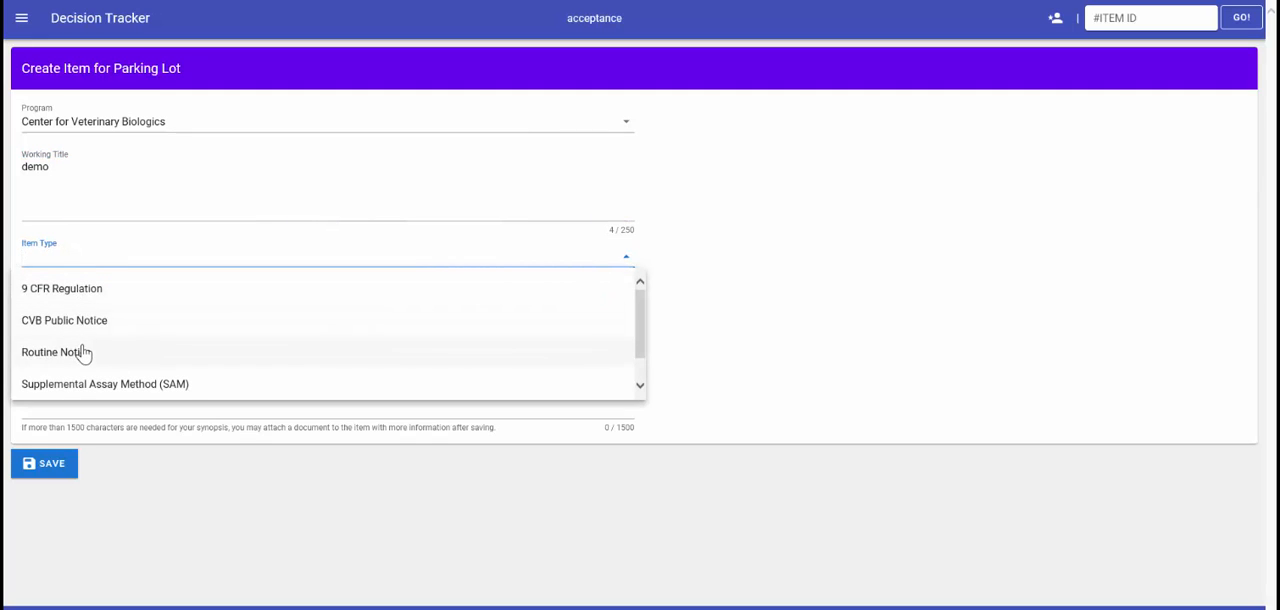
{"action": "left_click", "coordinate": [88, 322]}
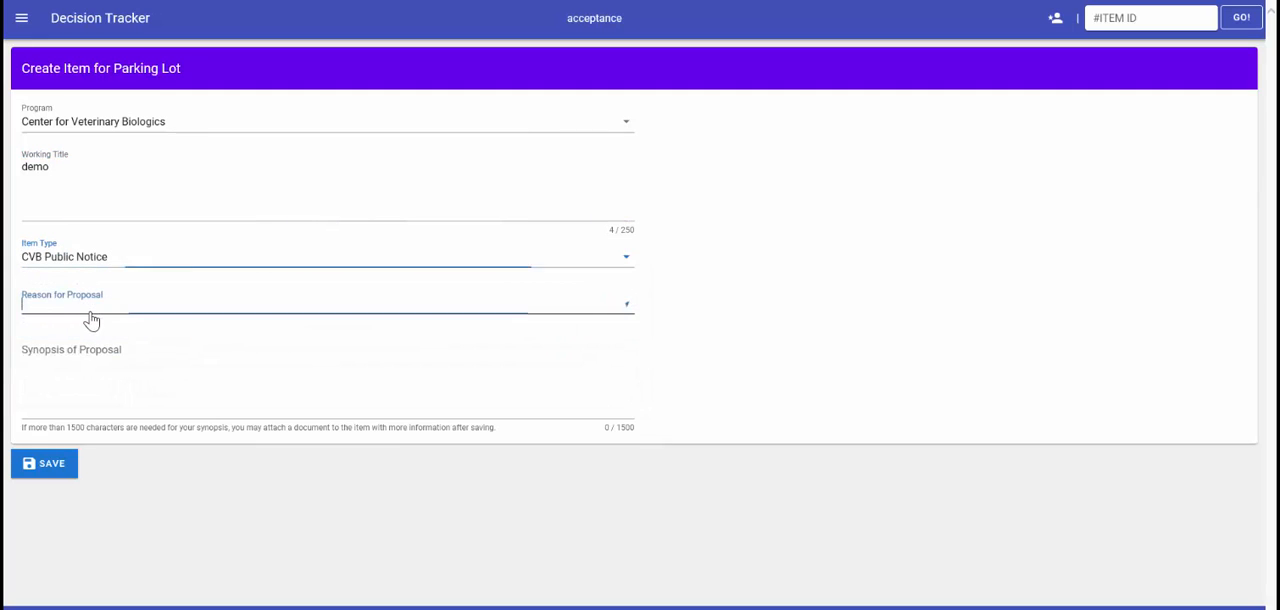
{"action": "left_click", "coordinate": [91, 320]}
{"action": "left_click", "coordinate": [94, 346]}
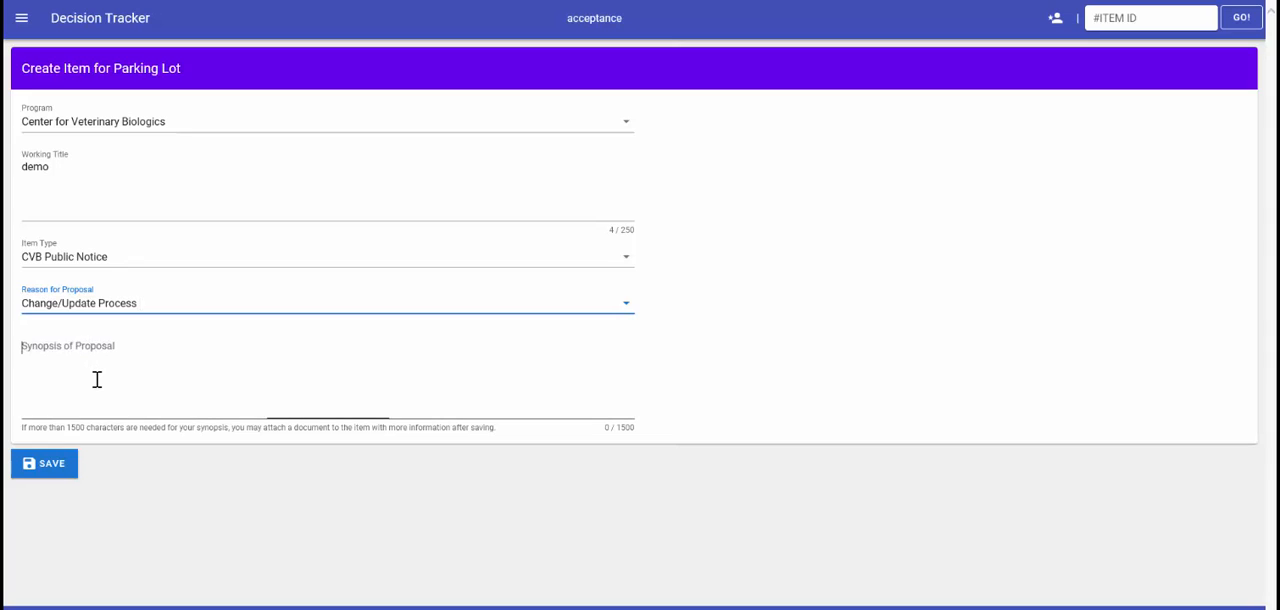
{"action": "type", "text": "n"}
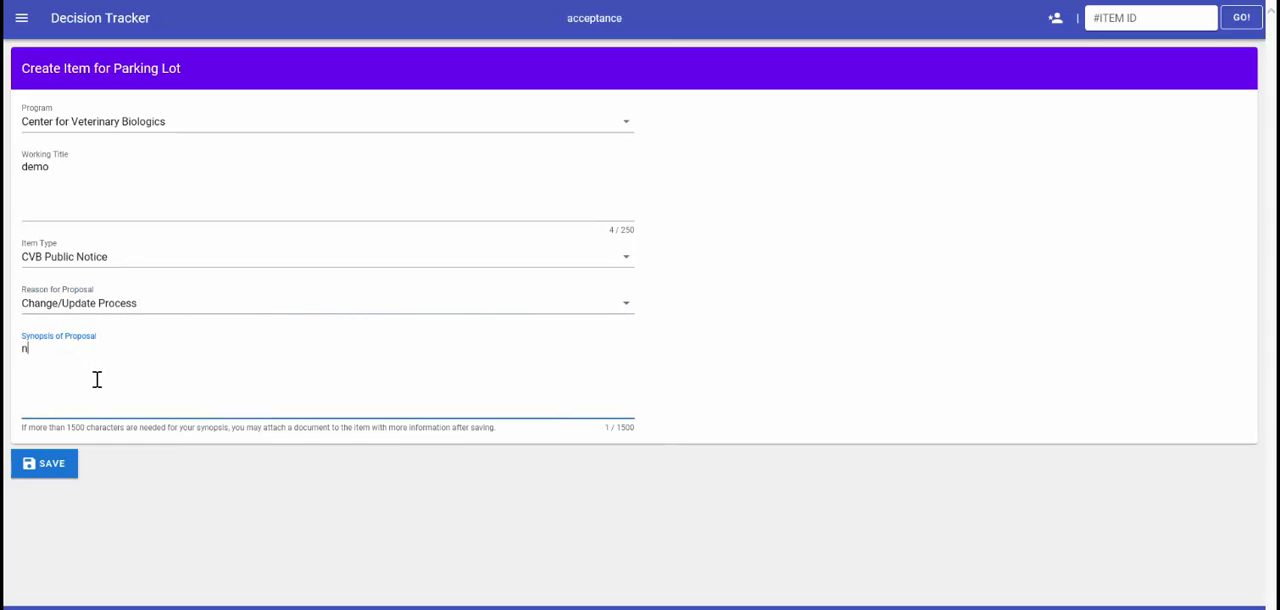
{"action": "type", "text": "ew idea"}
{"action": "left_click", "coordinate": [57, 465]}
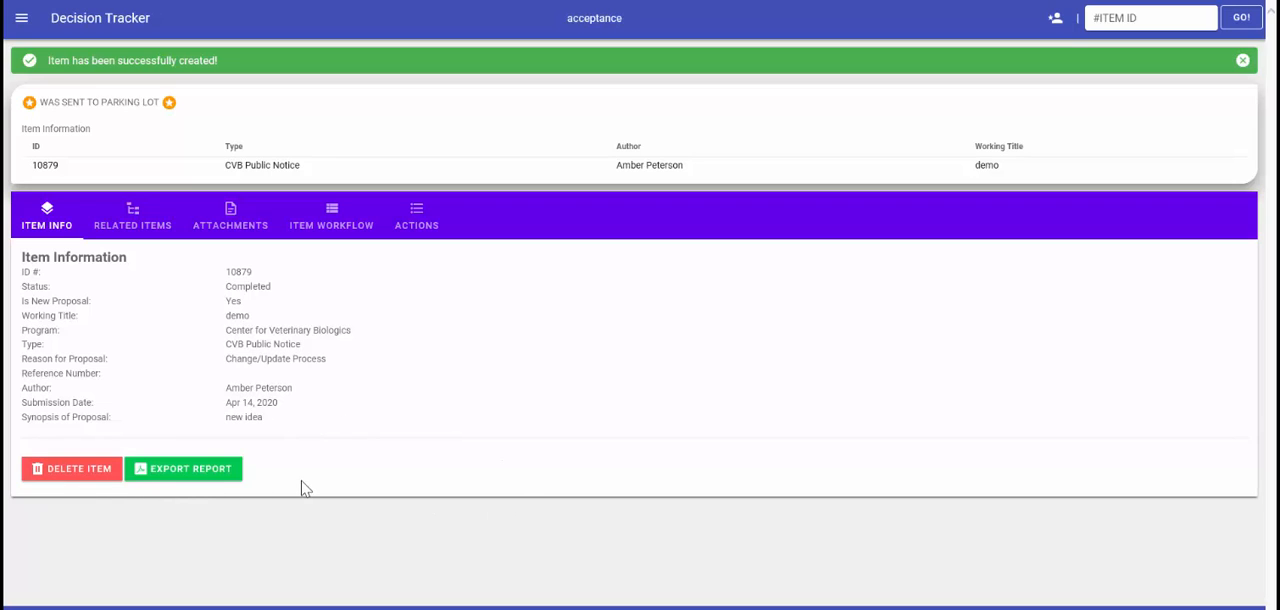
- Review the new parking lot item's related items, attachments, workflow history and actions
{"action": "left_click", "coordinate": [133, 218]}
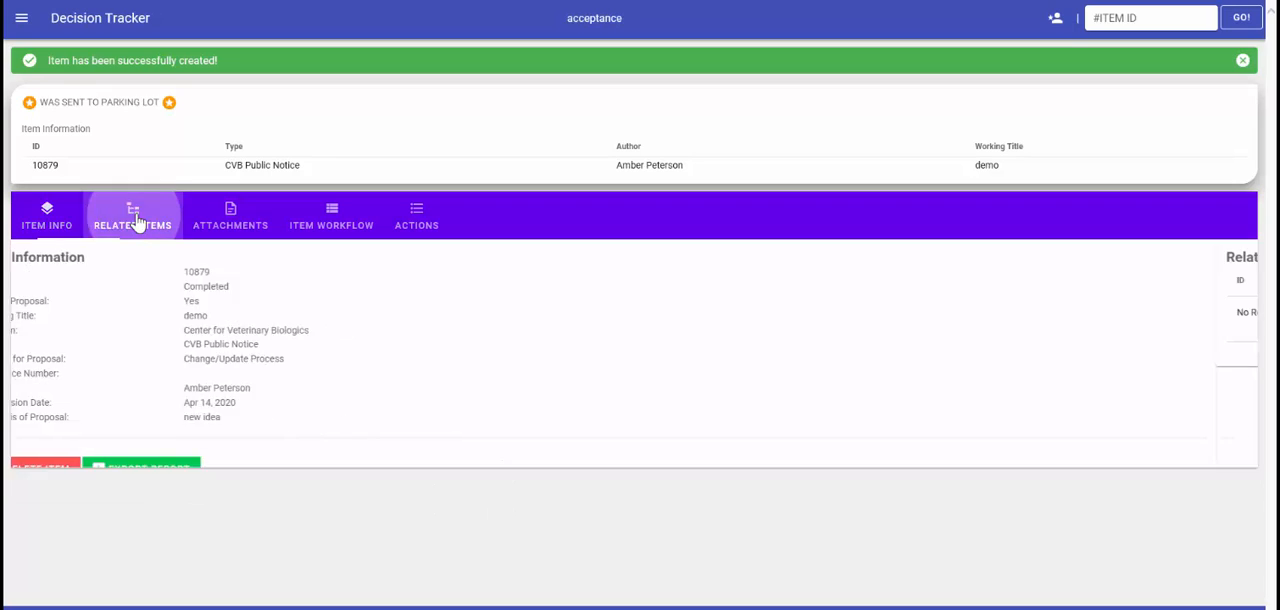
{"action": "left_click", "coordinate": [244, 219]}
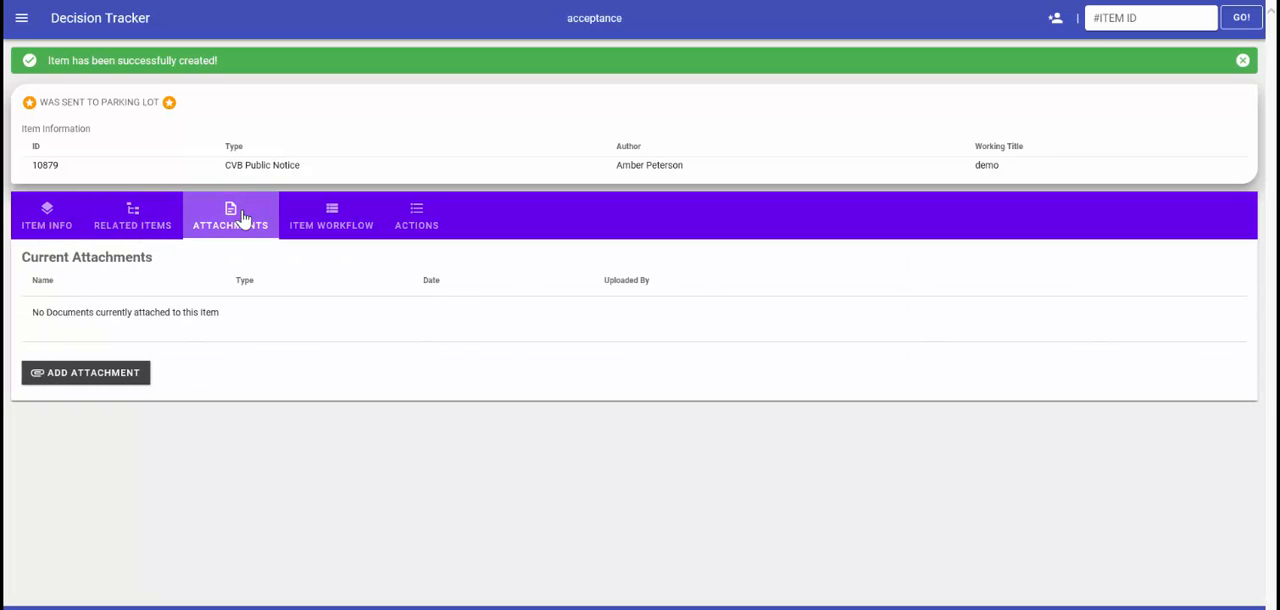
{"action": "left_click", "coordinate": [331, 220]}
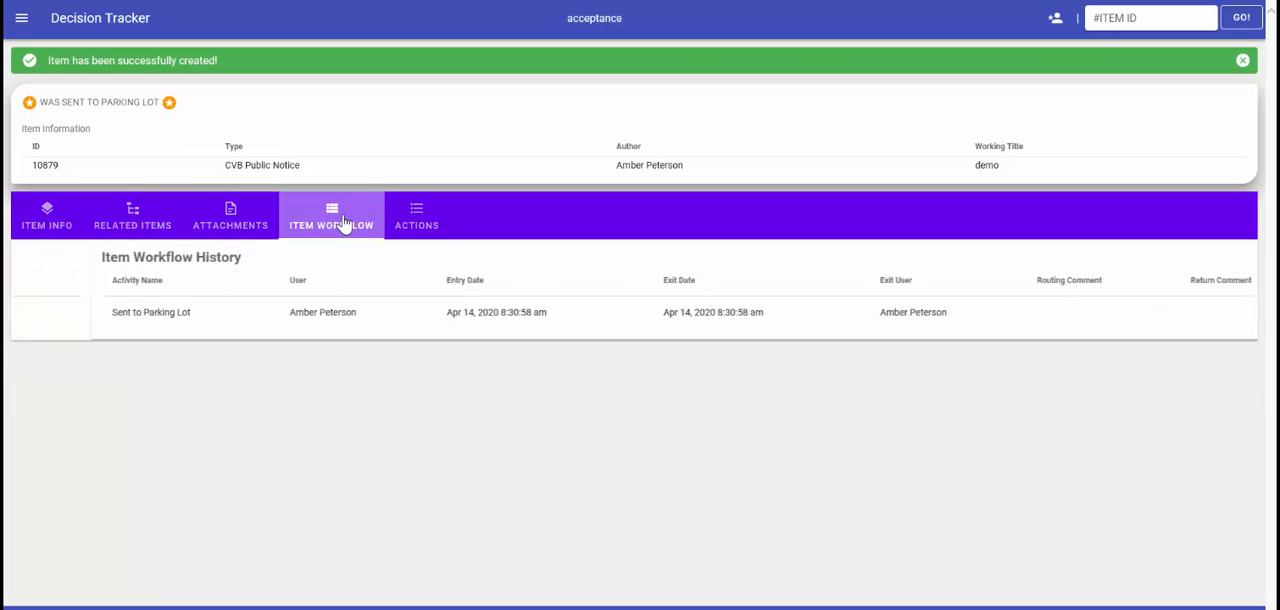
{"action": "left_click", "coordinate": [408, 222]}
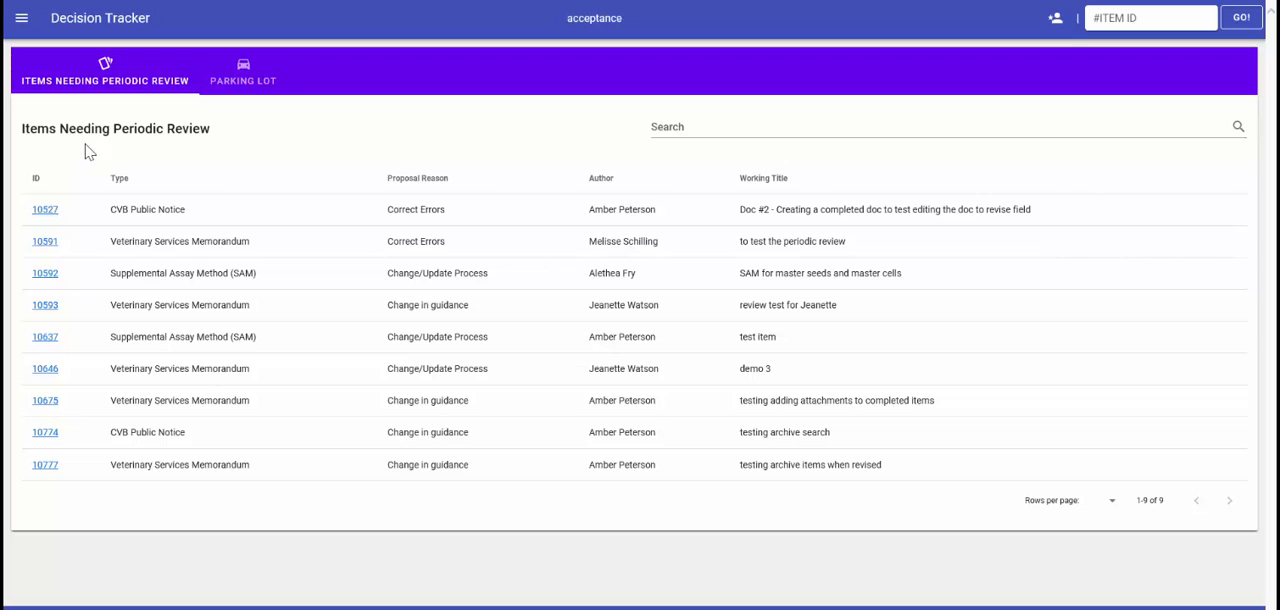
- Start creating a new item from parking lot items 10715 and 10756
{"action": "left_click", "coordinate": [241, 80]}
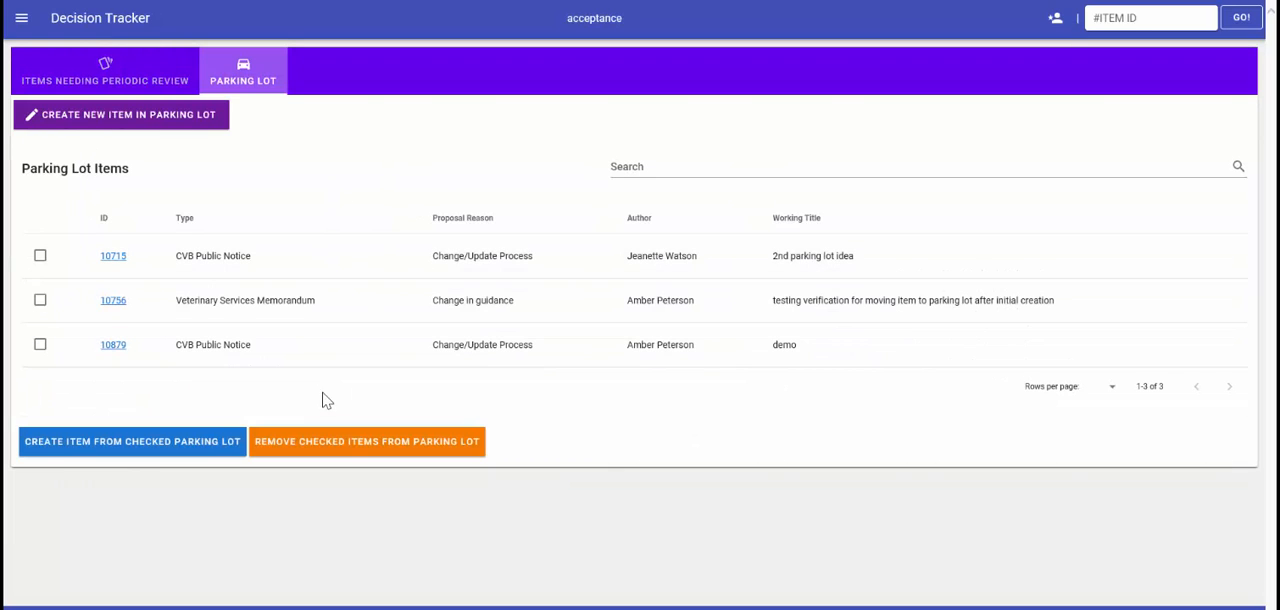
{"action": "left_click", "coordinate": [40, 256]}
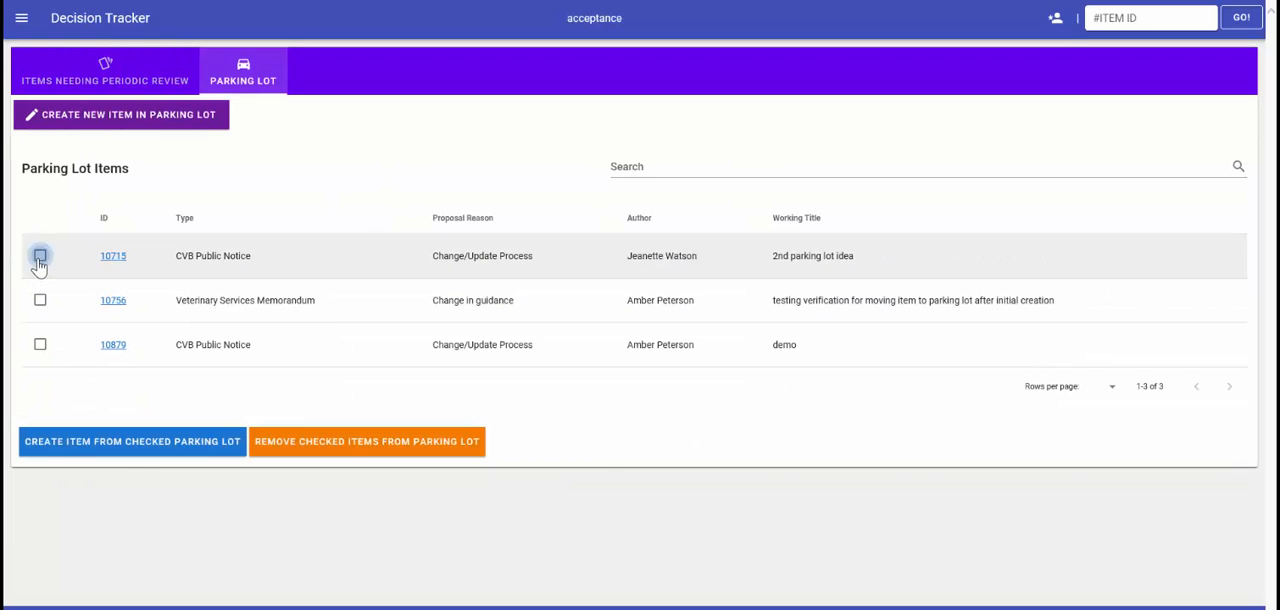
{"action": "left_click", "coordinate": [40, 300]}
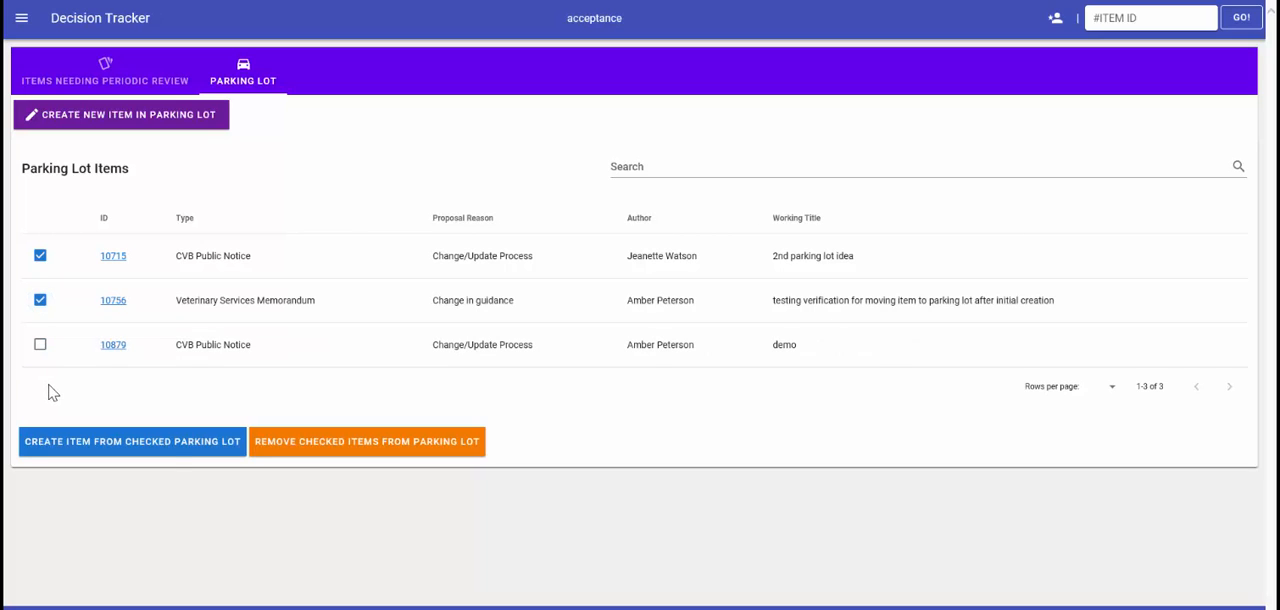
{"action": "left_click", "coordinate": [166, 460]}
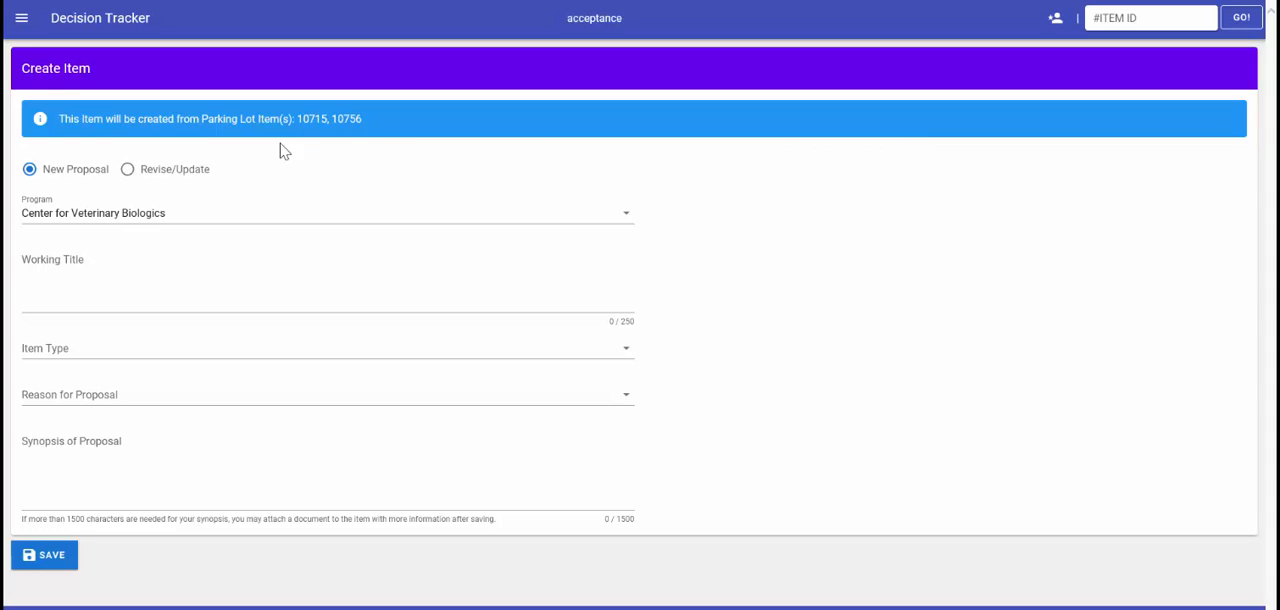
- Title the new item "demo of parking lot" and set its type to CVB Public Notice and reason to Change/Update Process
{"action": "left_click", "coordinate": [71, 300]}
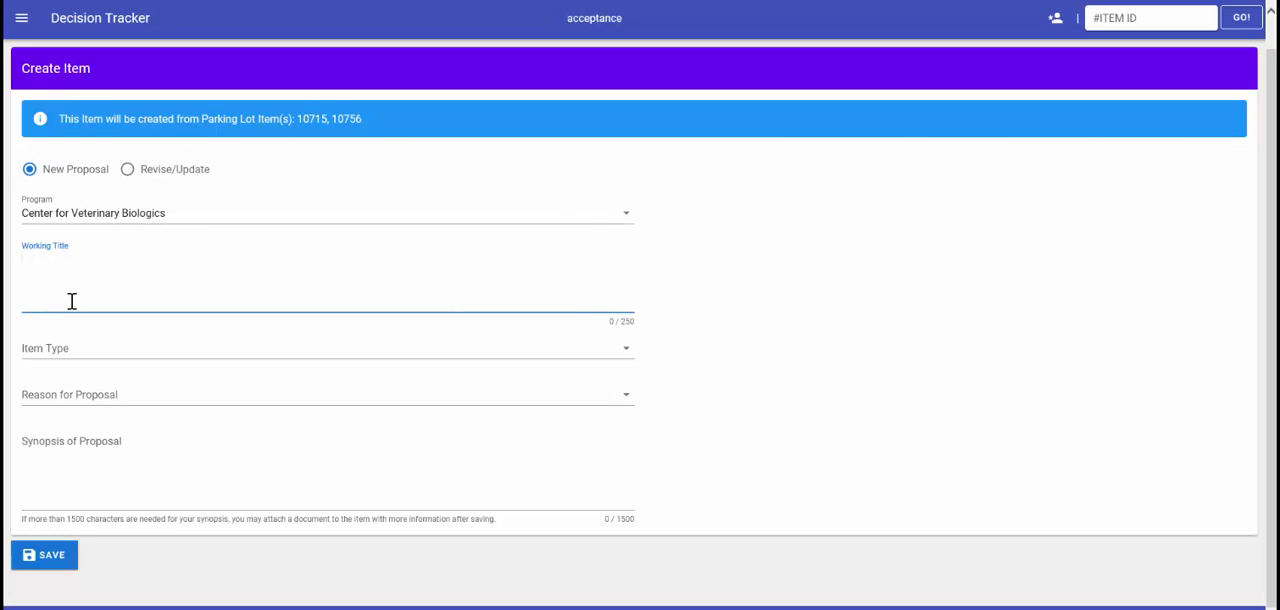
{"action": "type", "text": "demo of parking lot"}
{"action": "left_click", "coordinate": [70, 403]}
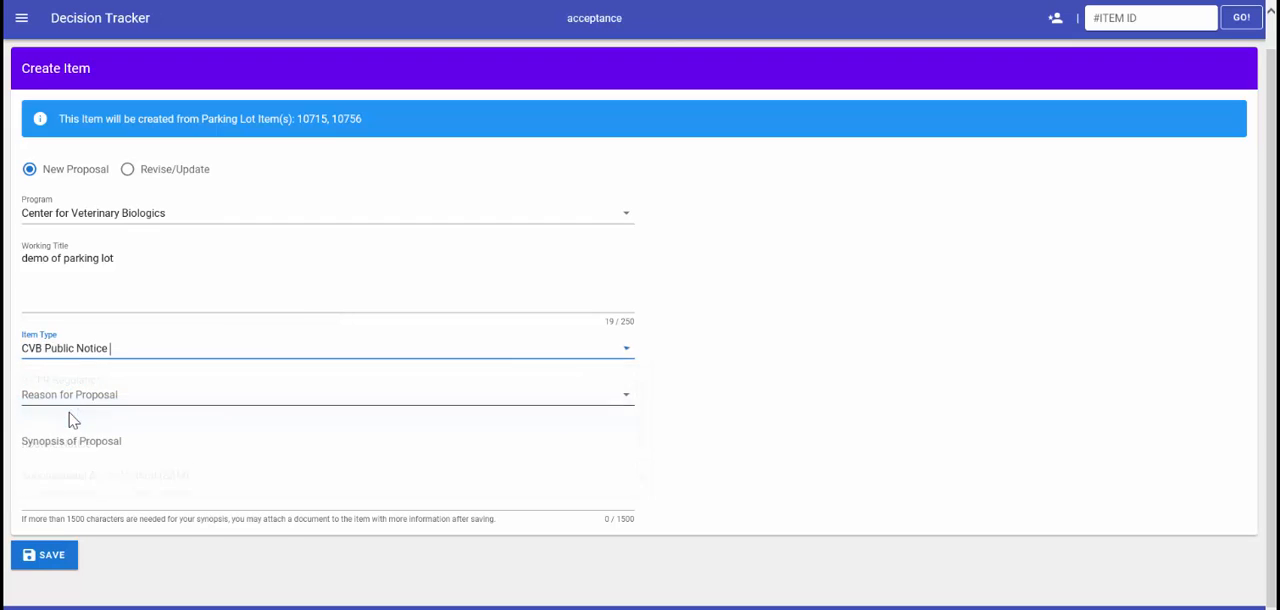
{"action": "left_click", "coordinate": [74, 412]}
{"action": "left_click", "coordinate": [76, 430]}
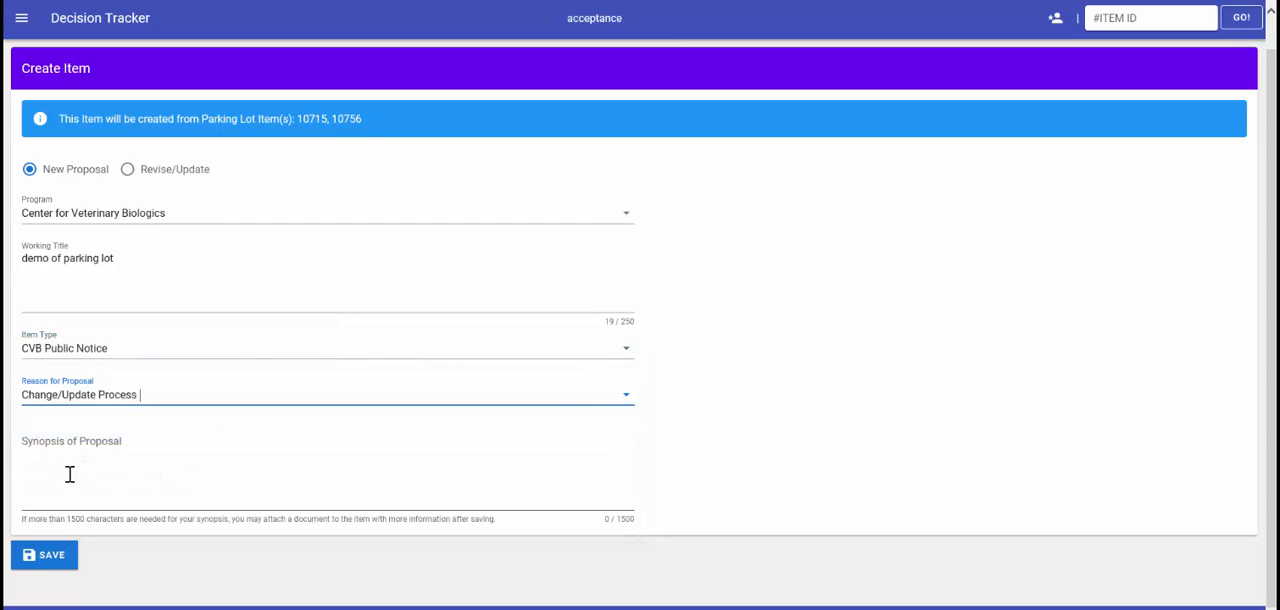
- Save the new item with the synopsis "parking lot demo" and view its related items
{"action": "left_click", "coordinate": [70, 474]}
{"action": "type", "text": "parking lot demo"}
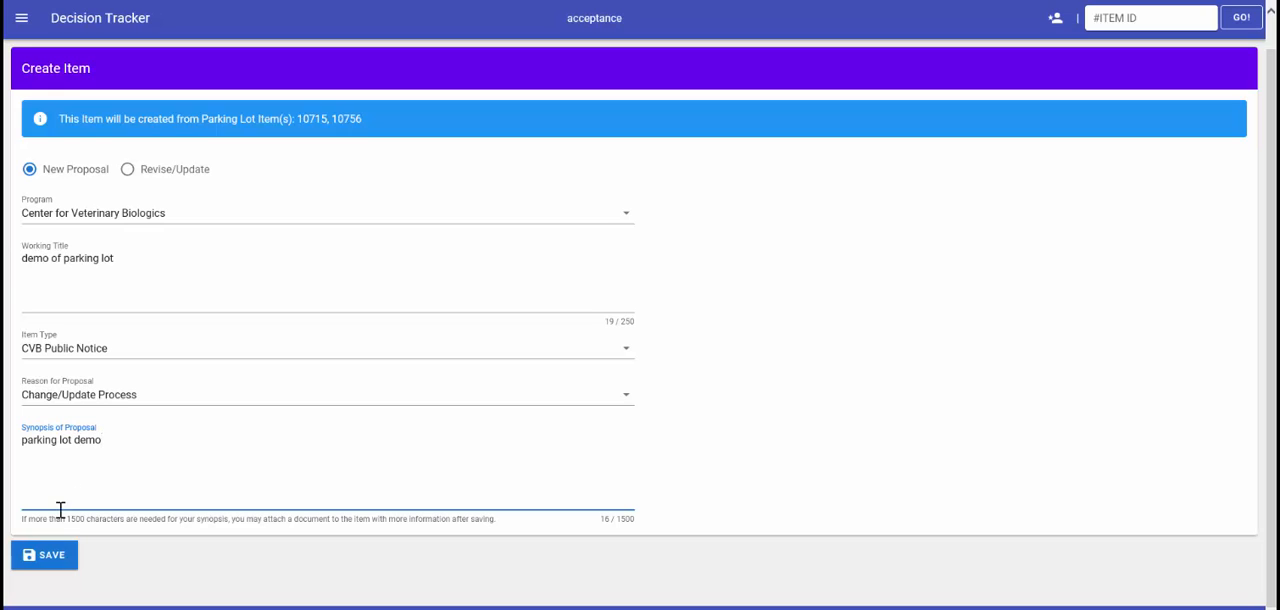
{"action": "left_click", "coordinate": [52, 558]}
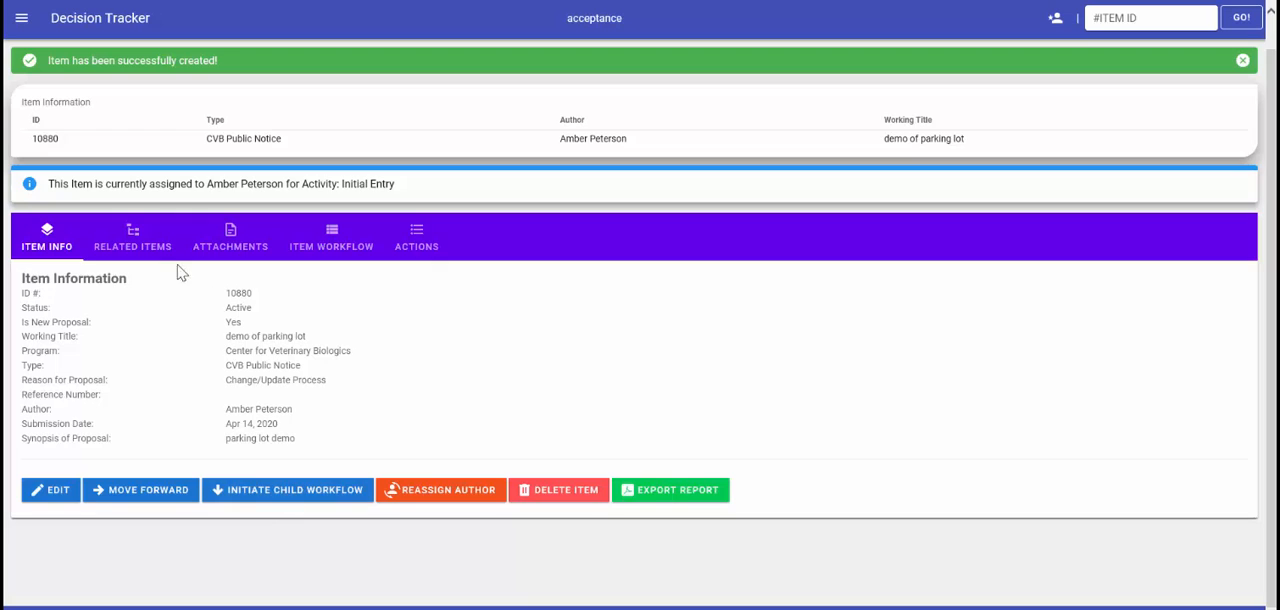
{"action": "left_click", "coordinate": [133, 242]}
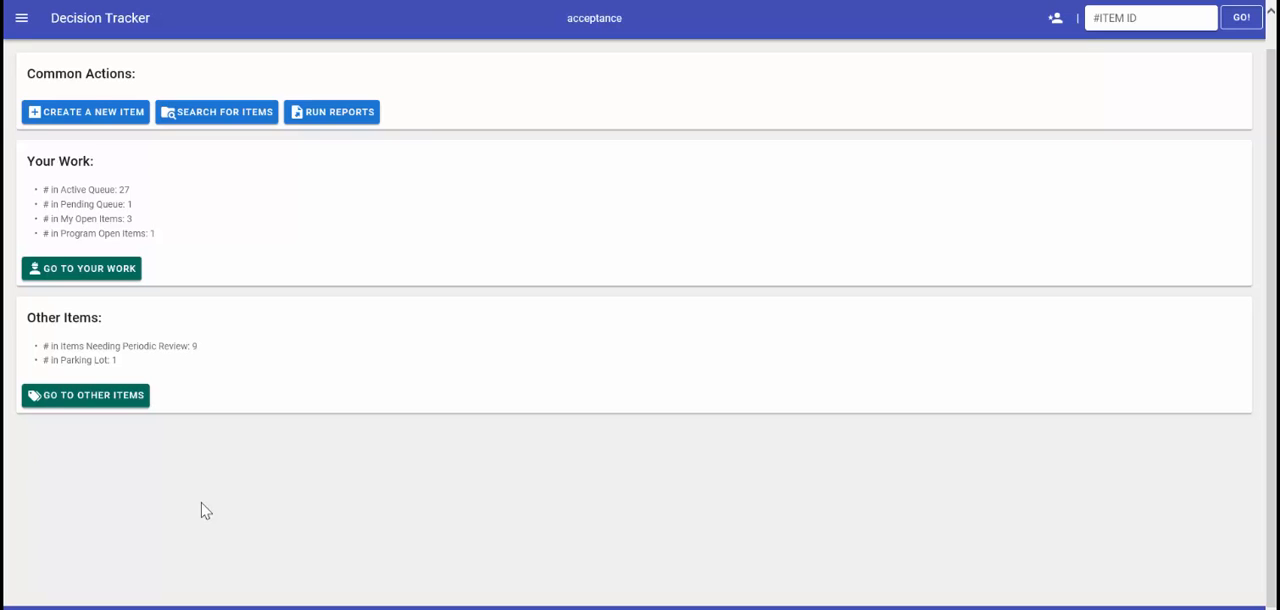
- Open item 10527 from the items needing periodic review and start its periodic review
{"action": "left_click", "coordinate": [114, 399]}
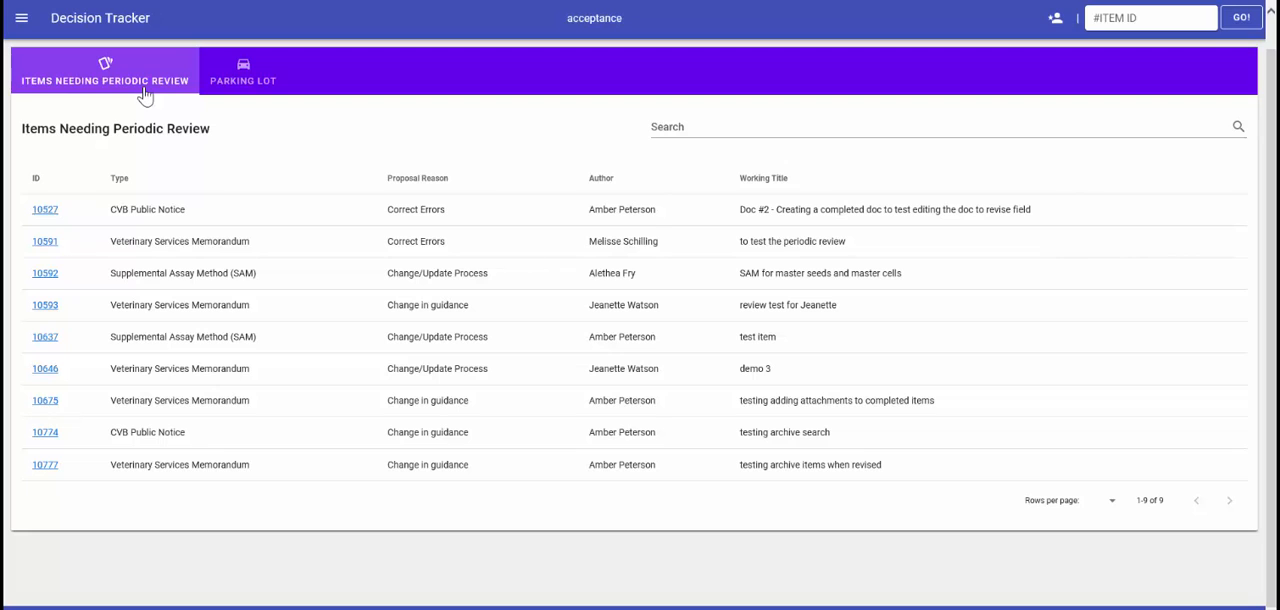
{"action": "left_click", "coordinate": [45, 211]}
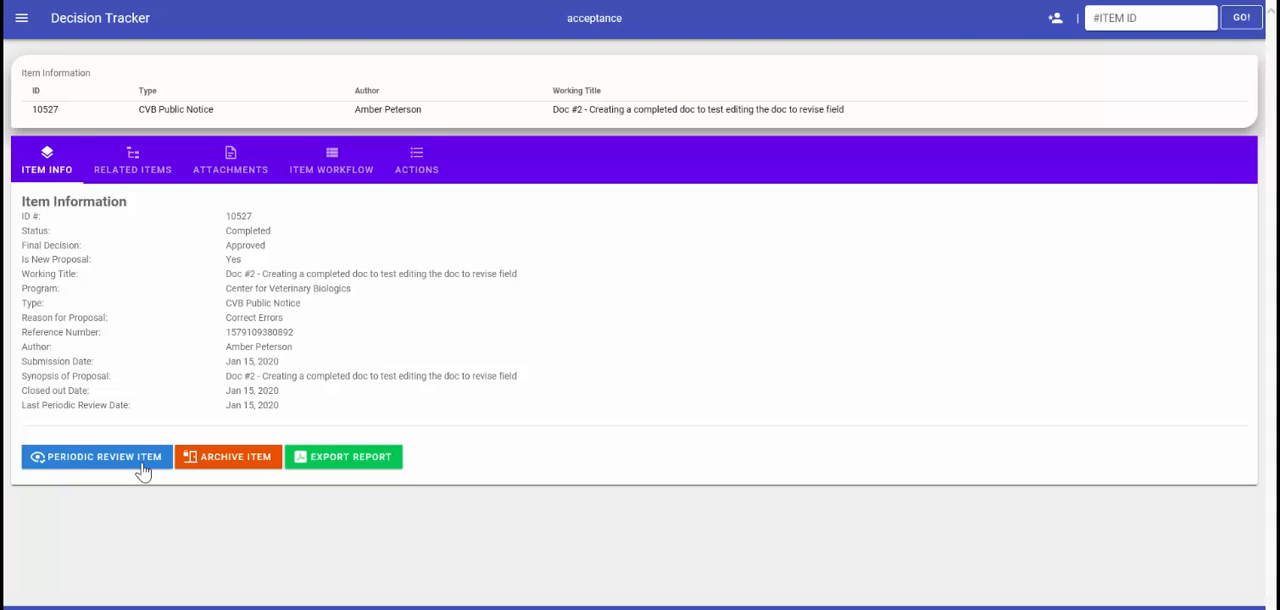
{"action": "left_click", "coordinate": [143, 472]}
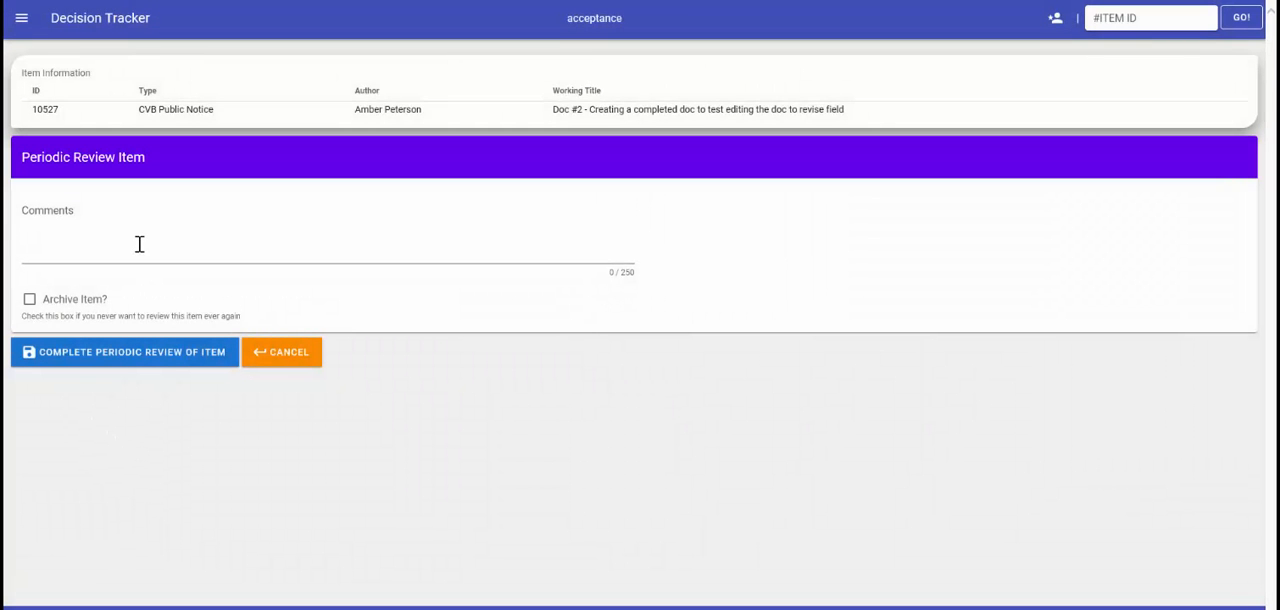
- Complete the item's periodic review with the comment "no updates needed, still relevant", without archiving it
{"action": "left_click", "coordinate": [140, 244]}
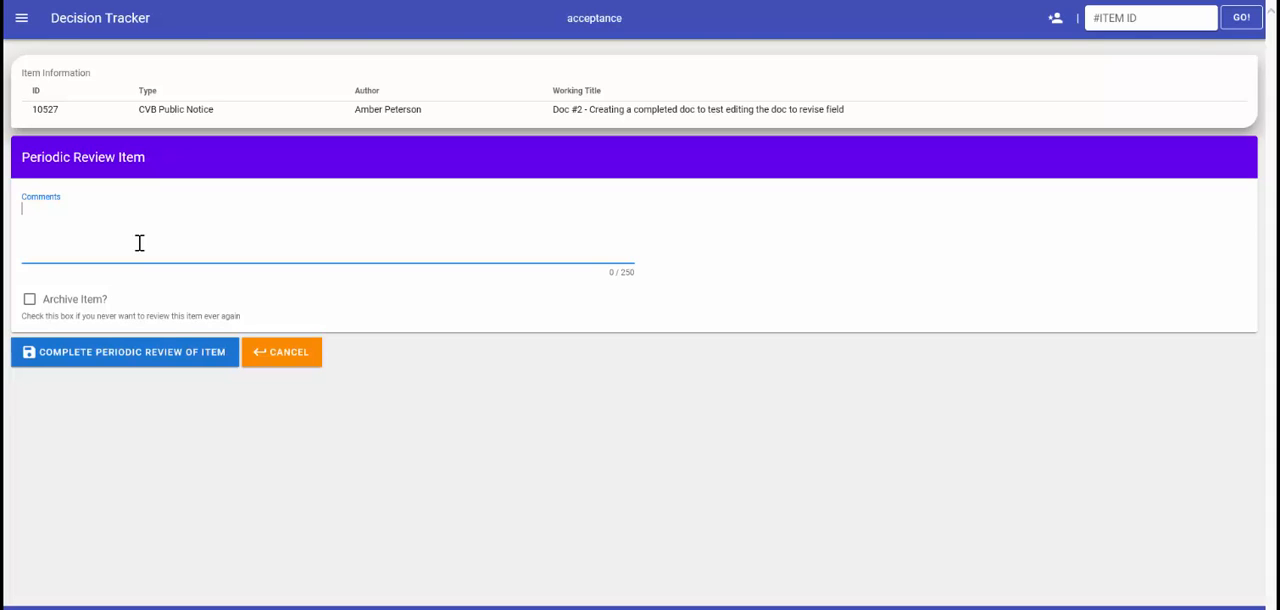
{"action": "type", "text": "no updates needed, still"}
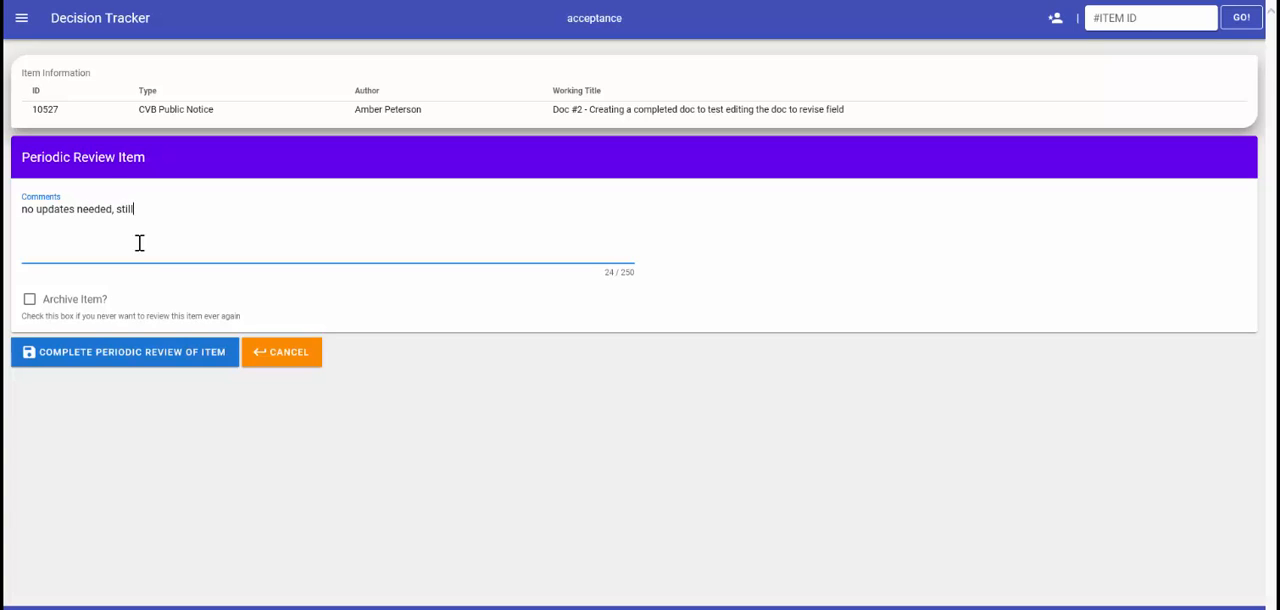
{"action": "type", "text": " relevant"}
{"action": "left_click", "coordinate": [133, 358]}
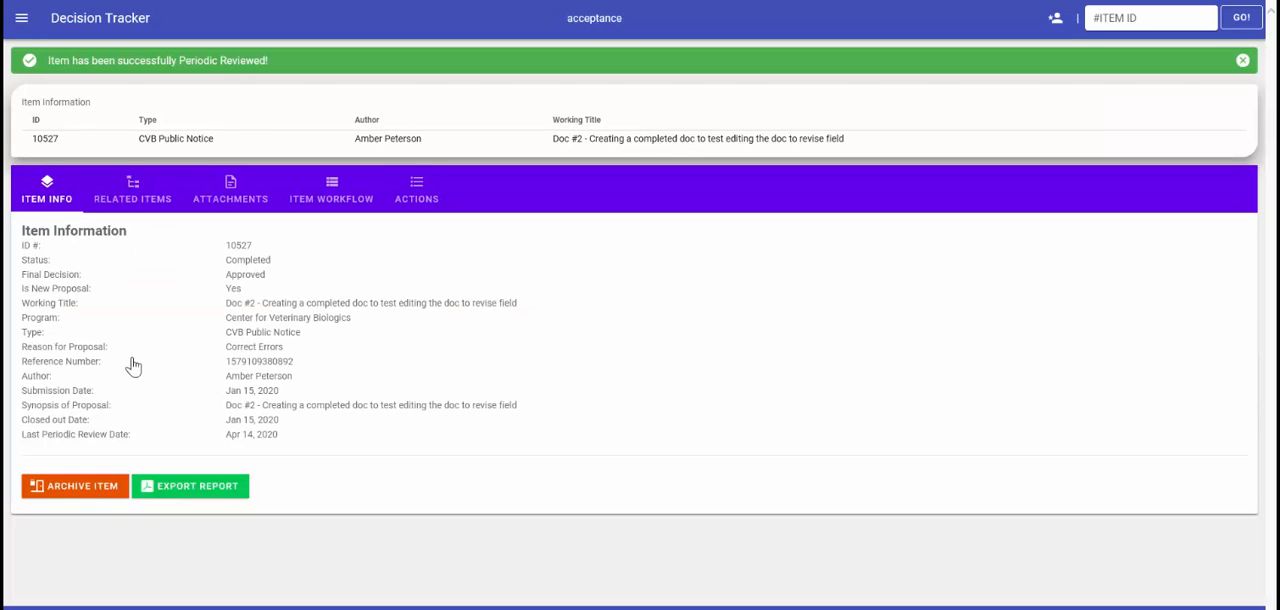